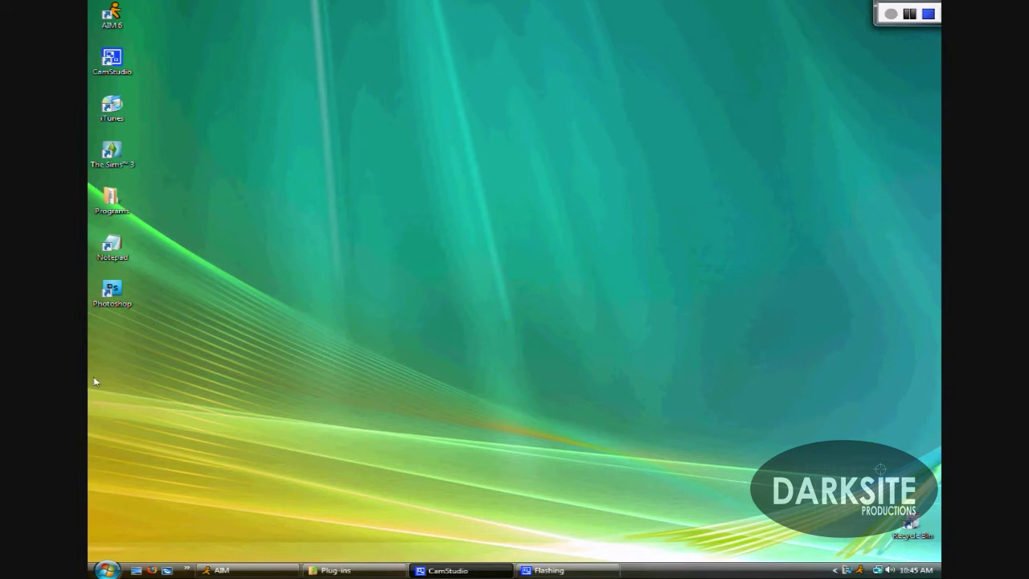
Launch Firefox from the Quick Launch bar to reach the iGoogle home page.
{"action": "left_click", "coordinate": [152, 570]}
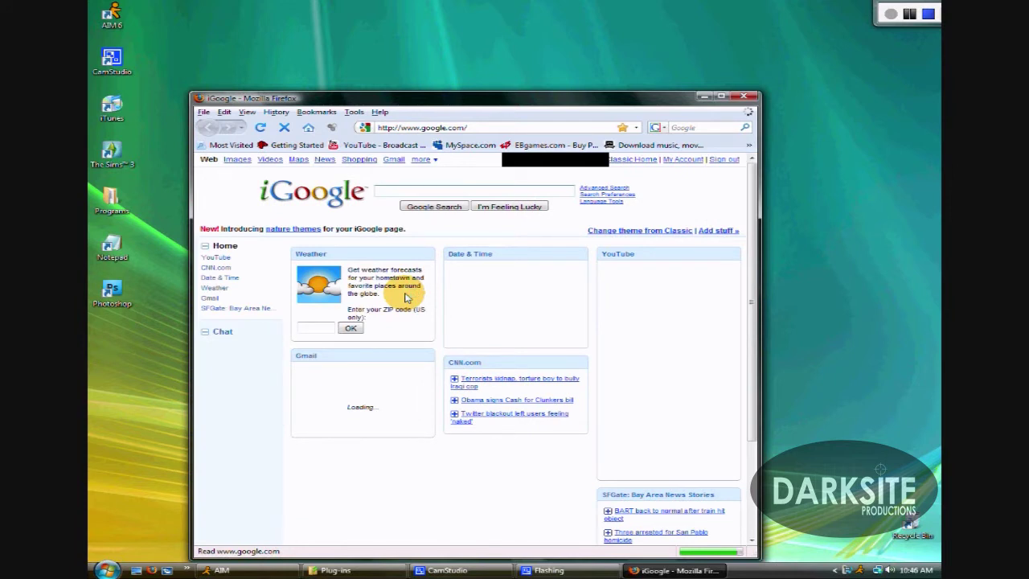
Search Google for 'download helper firefox' and open the official DownloadHelper site result.
{"action": "left_click_drag", "start_coordinate": [469, 104], "coordinate": [474, 40]}
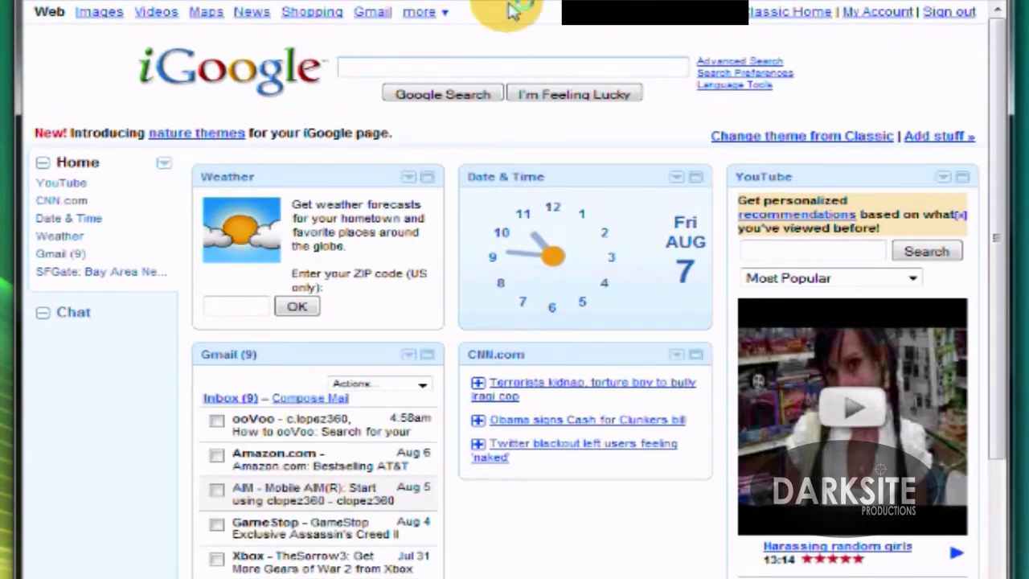
{"action": "left_click", "coordinate": [538, 59]}
{"action": "type", "text": "download"}
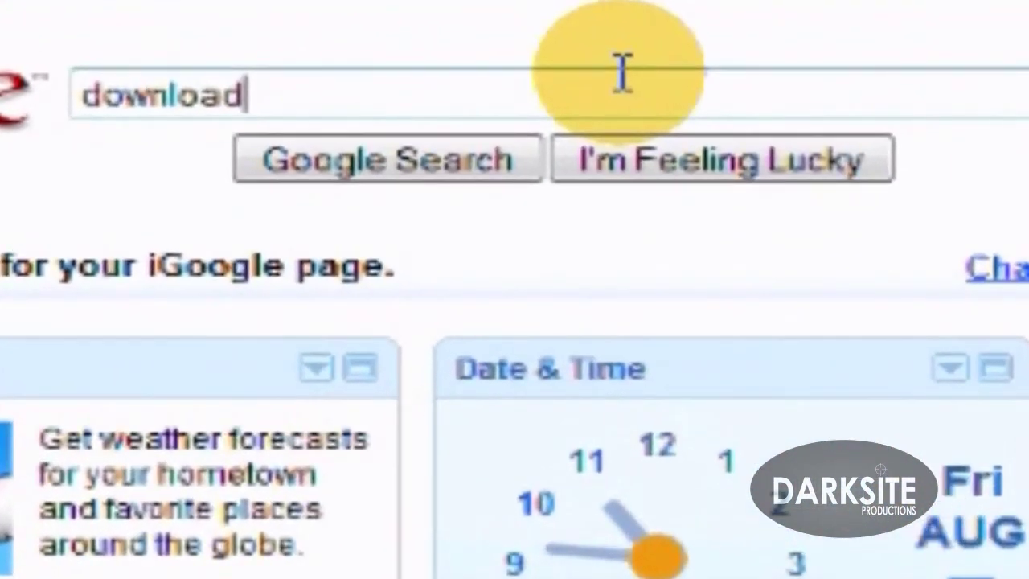
{"action": "type", "text": " he"}
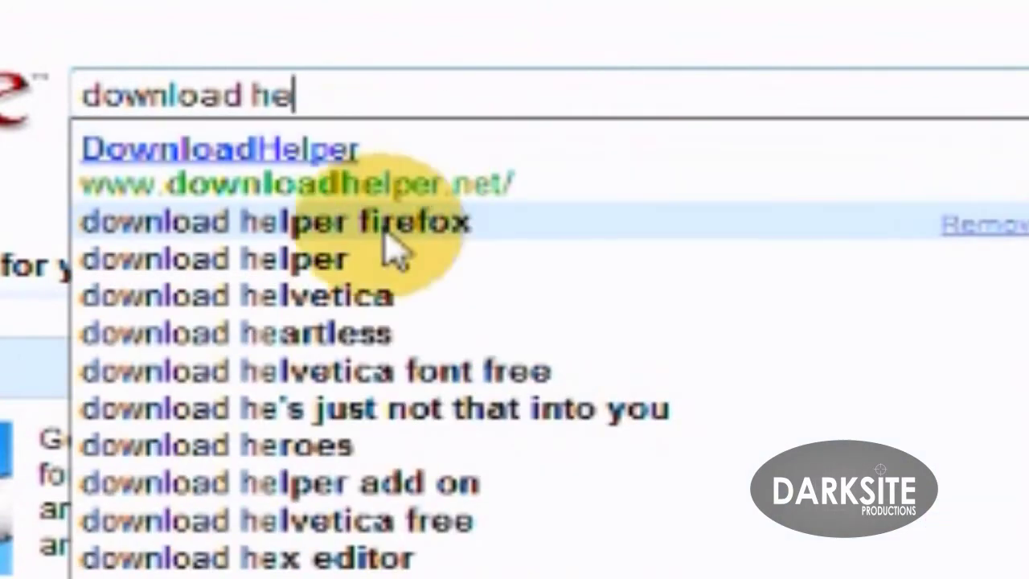
{"action": "left_click", "coordinate": [384, 235]}
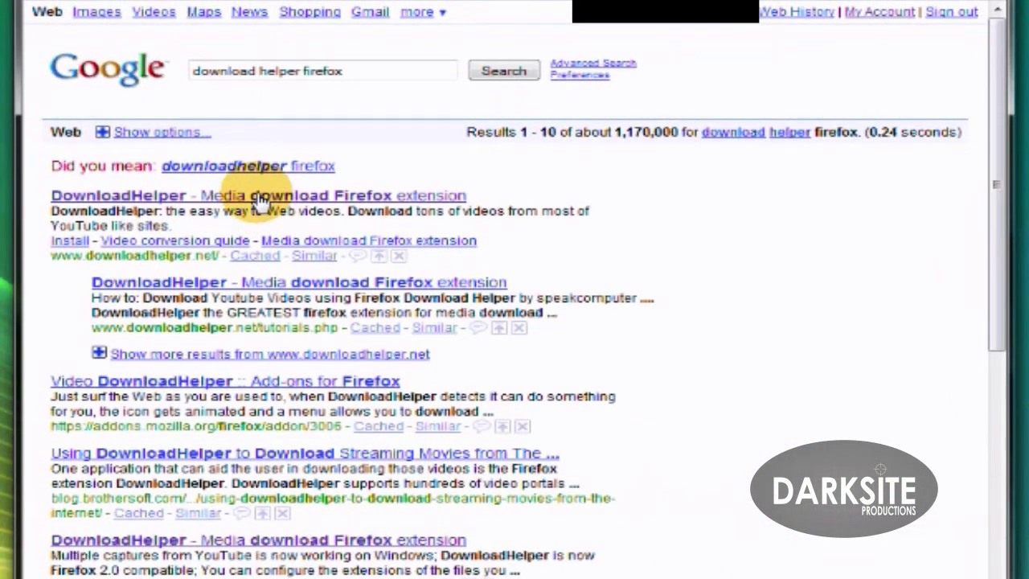
{"action": "left_click", "coordinate": [259, 196]}
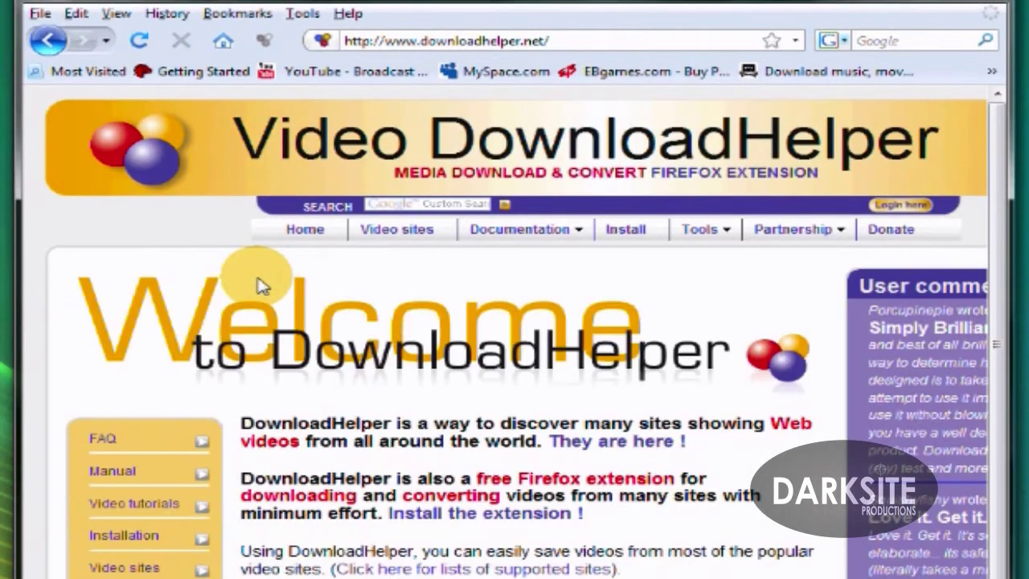
Scroll the DownloadHelper welcome page, view its Media Sites list, then close that list.
{"action": "scroll", "coordinate": [261, 286], "scroll_direction": "down", "scroll_amount": 1}
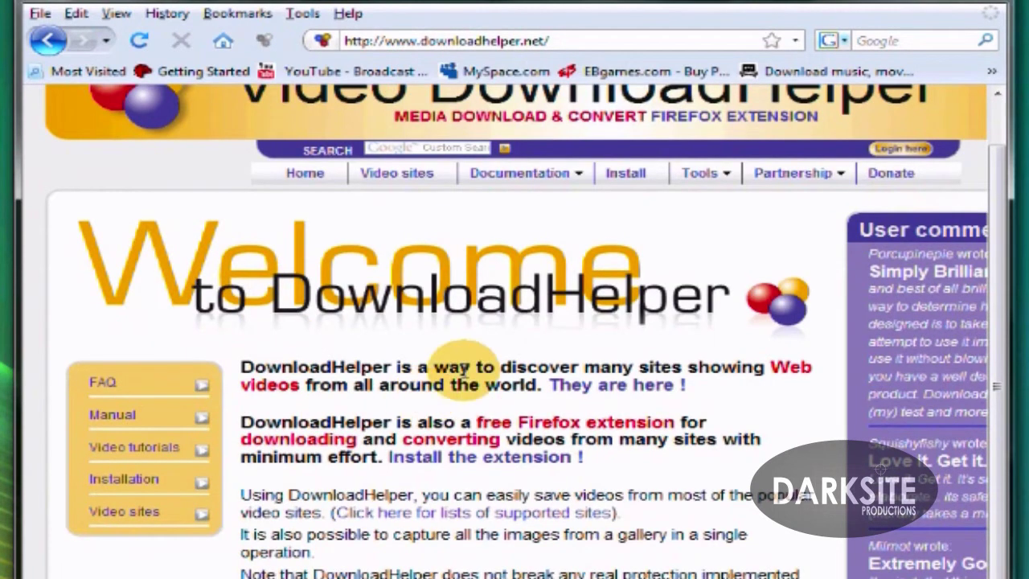
{"action": "scroll", "coordinate": [465, 372], "scroll_direction": "down", "scroll_amount": 3}
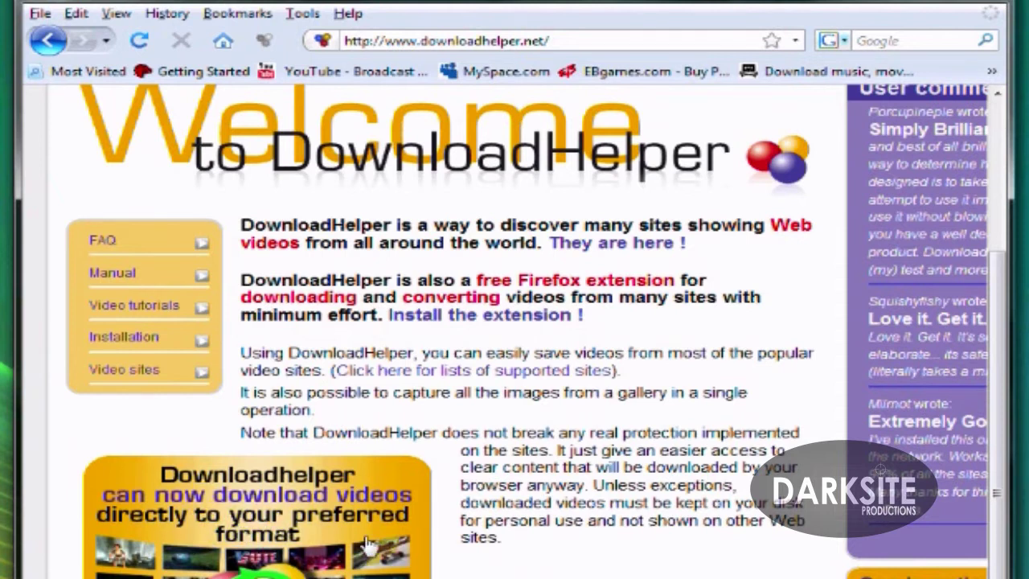
{"action": "scroll", "coordinate": [562, 514], "scroll_direction": "up", "scroll_amount": 5}
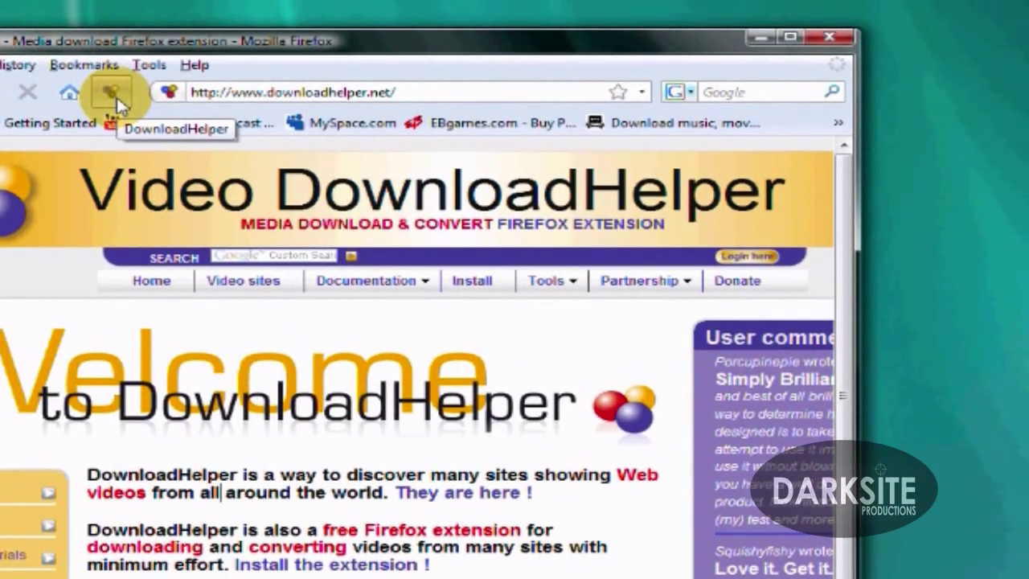
{"action": "left_click", "coordinate": [162, 76]}
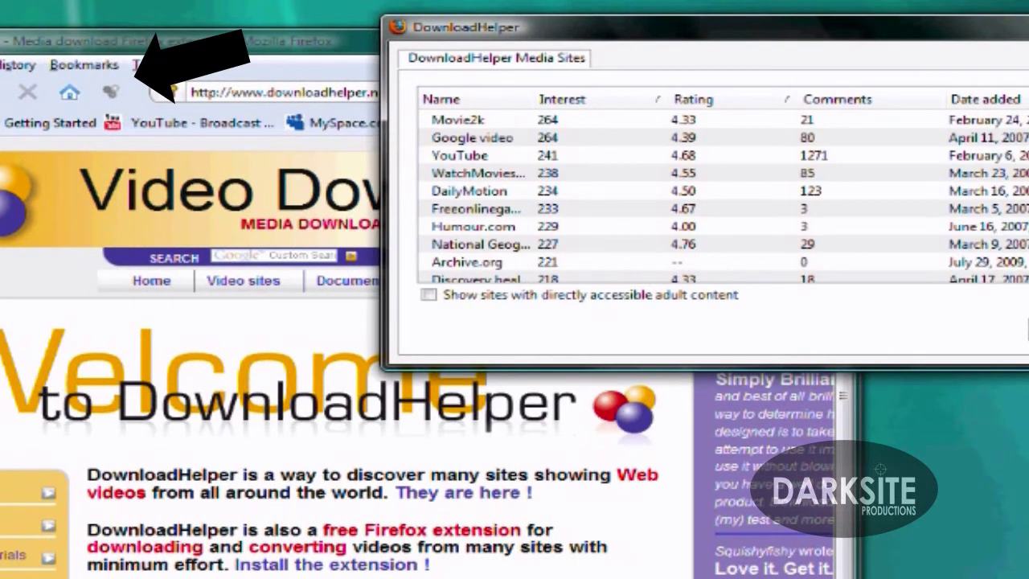
{"action": "key", "text": "alt+F4"}
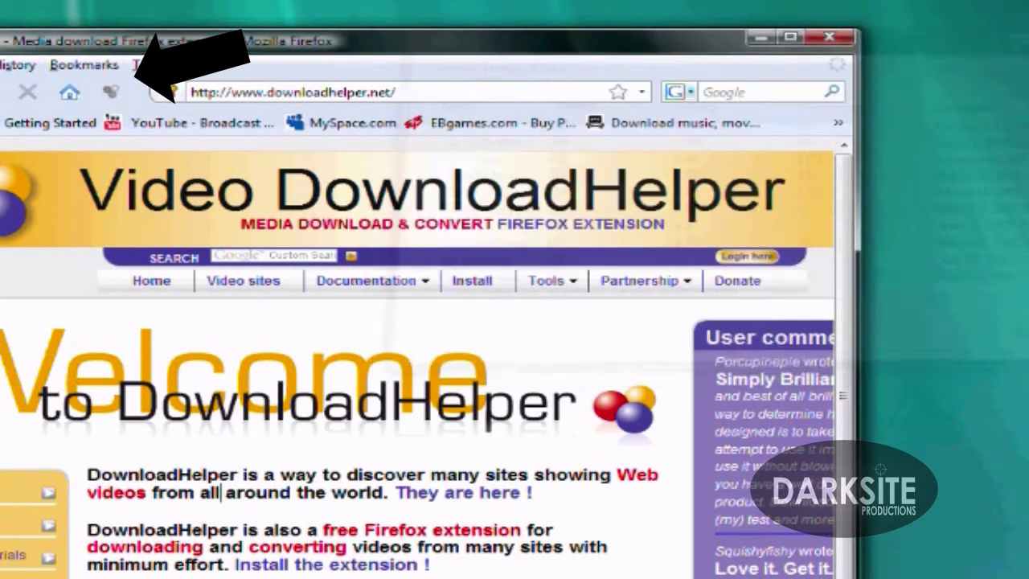
Search YouTube for 'michael jackson' and open the Michael Jackson - Beat It video.
{"action": "left_click", "coordinate": [175, 131]}
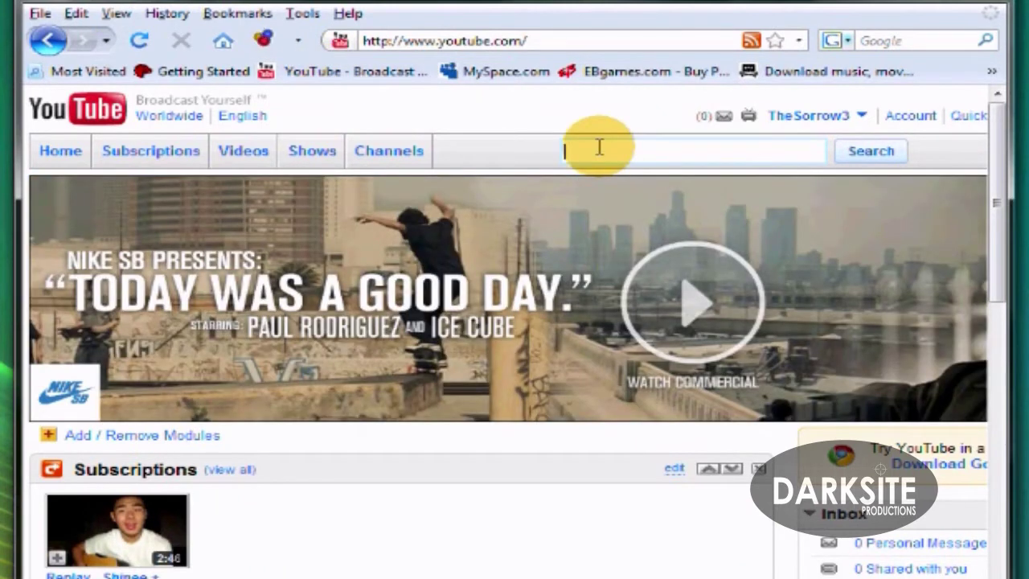
{"action": "type", "text": "Mic"}
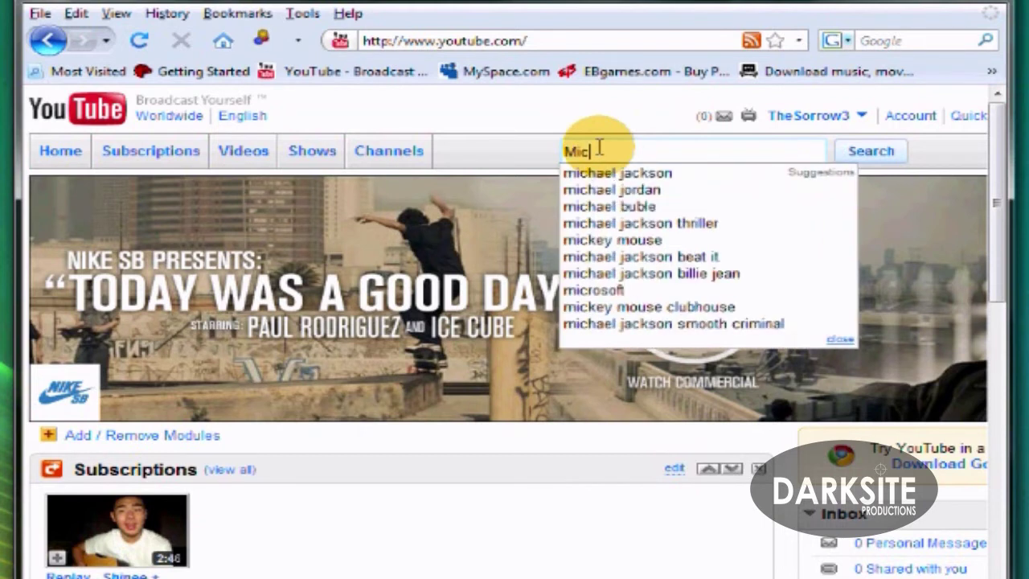
{"action": "left_click", "coordinate": [605, 173]}
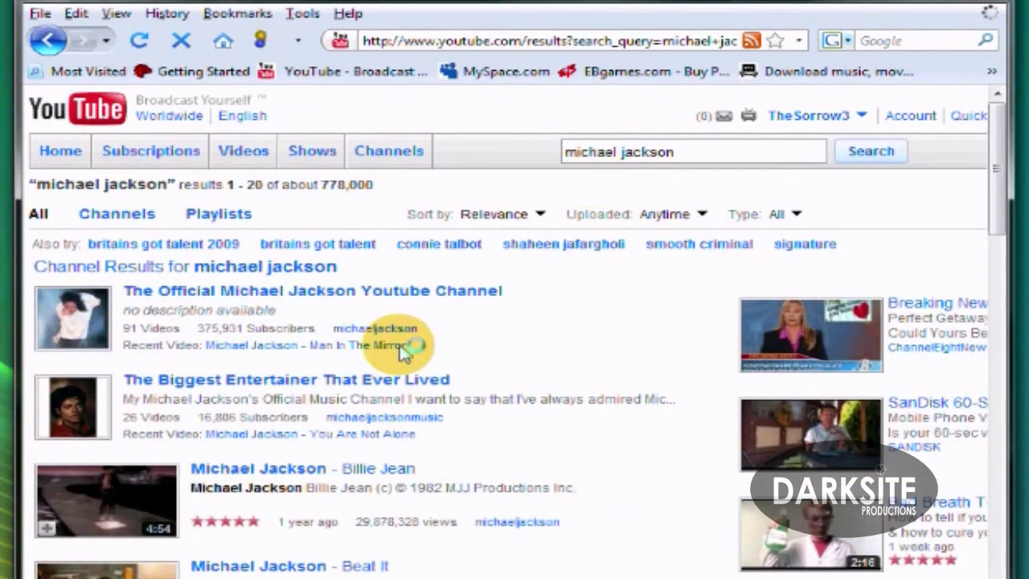
{"action": "scroll", "coordinate": [193, 422], "scroll_direction": "down", "scroll_amount": 1}
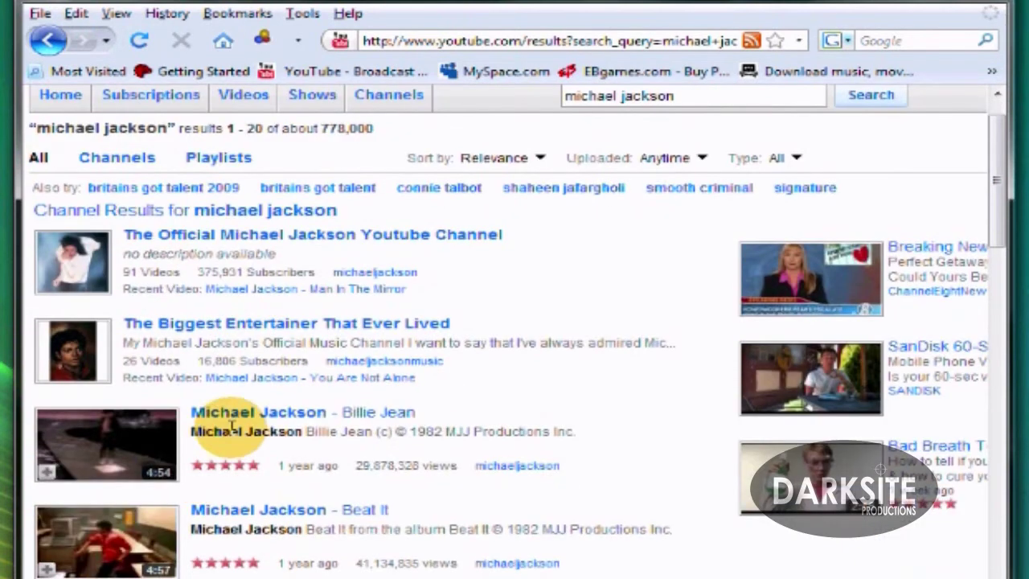
{"action": "scroll", "coordinate": [293, 426], "scroll_direction": "down", "scroll_amount": 2}
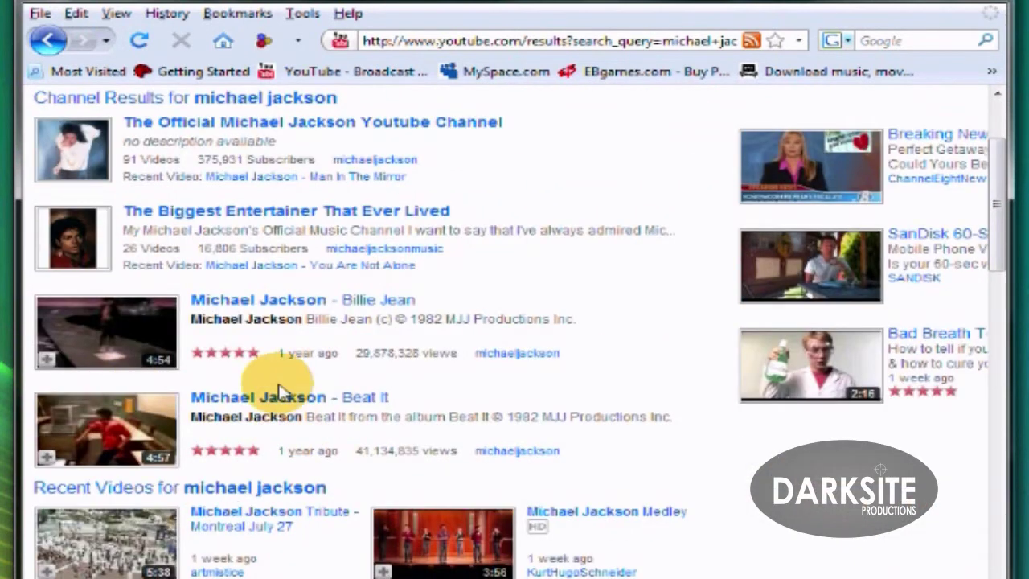
{"action": "scroll", "coordinate": [278, 391], "scroll_direction": "down", "scroll_amount": 2}
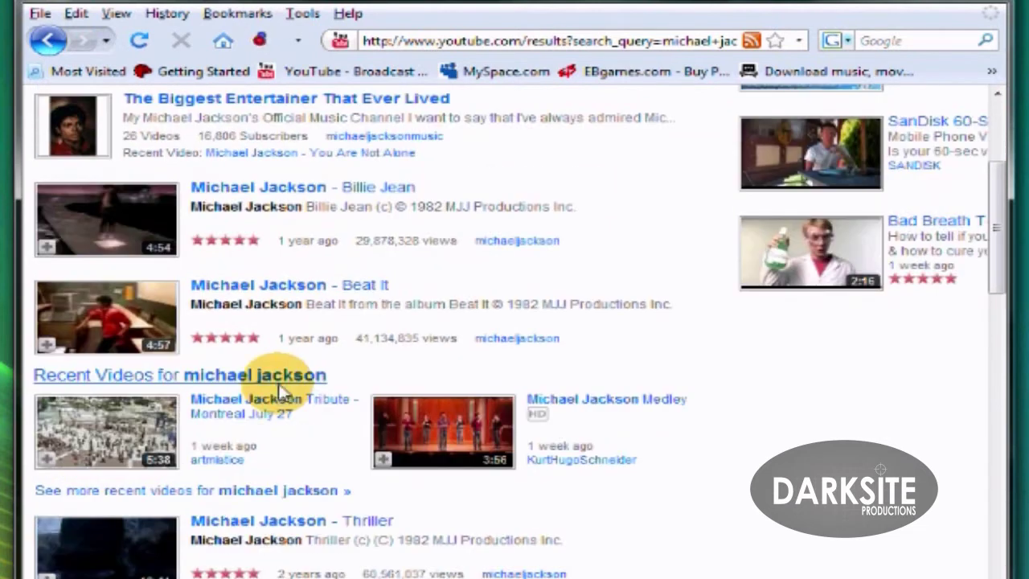
{"action": "scroll", "coordinate": [280, 392], "scroll_direction": "down", "scroll_amount": 5}
{"action": "scroll", "coordinate": [281, 393], "scroll_direction": "down", "scroll_amount": 2}
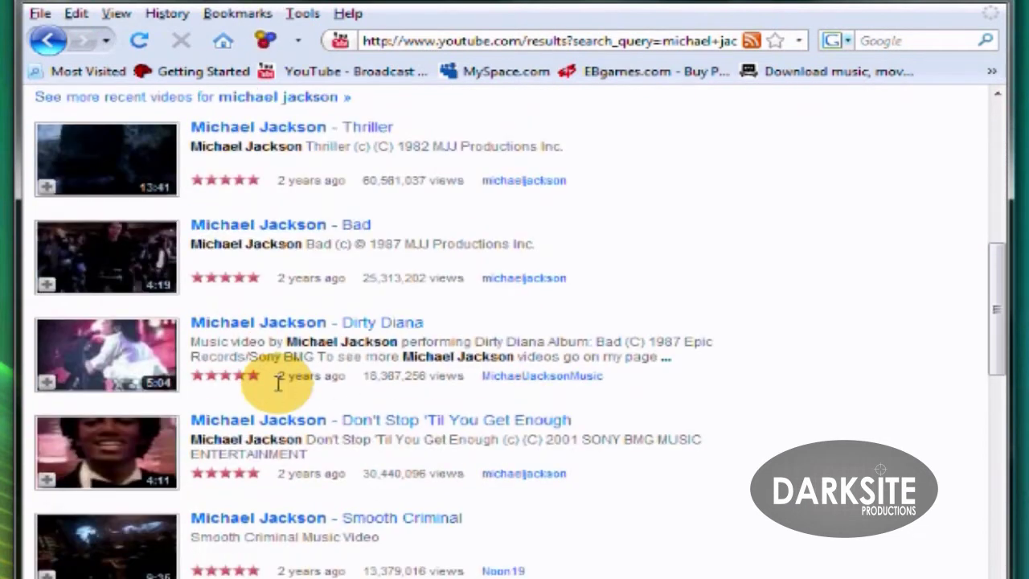
{"action": "scroll", "coordinate": [278, 386], "scroll_direction": "down", "scroll_amount": 10}
{"action": "scroll", "coordinate": [277, 386], "scroll_direction": "up", "scroll_amount": 20}
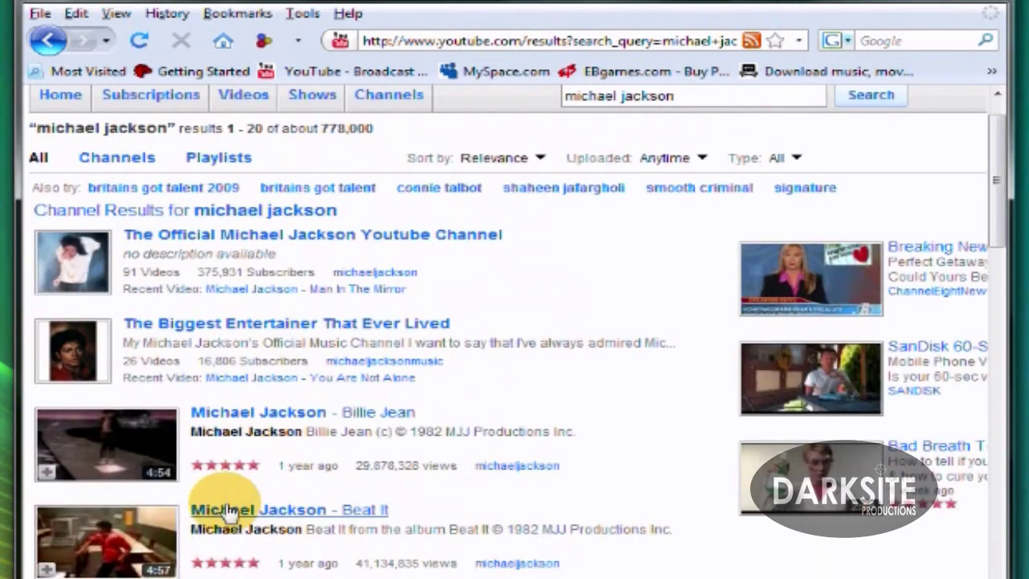
{"action": "left_click", "coordinate": [229, 510]}
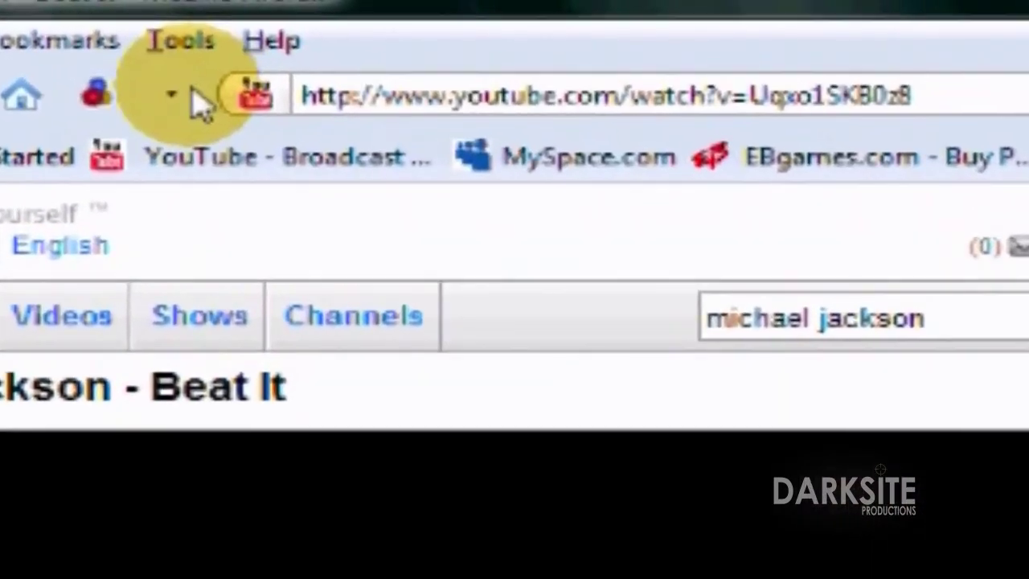
Check DownloadHelper's detected files for the video, video.dat and video.flv.
{"action": "left_click", "coordinate": [172, 106]}
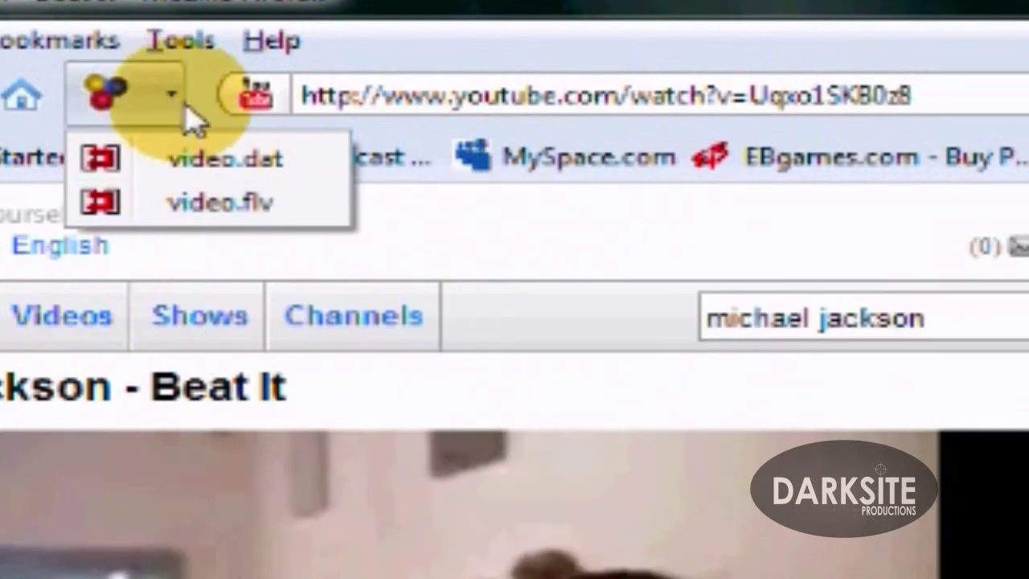
{"action": "left_click", "coordinate": [172, 106]}
{"action": "left_click", "coordinate": [172, 106]}
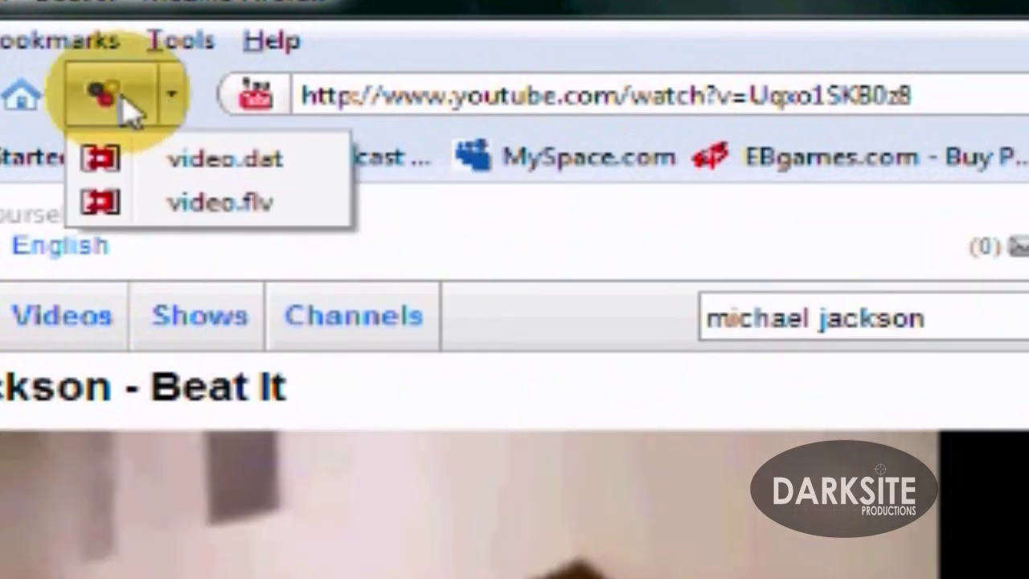
{"action": "left_click", "coordinate": [128, 113]}
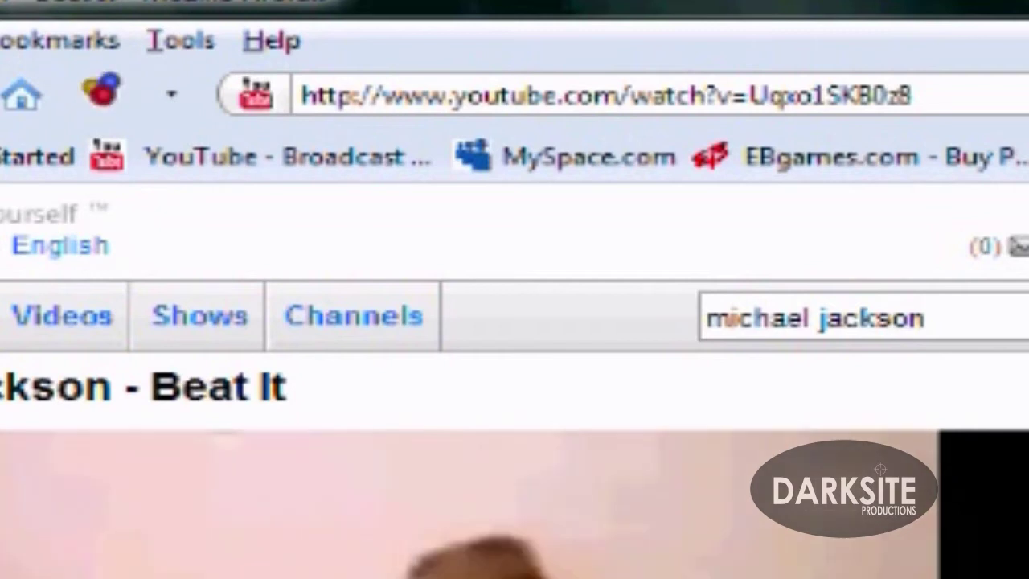
{"action": "left_click", "coordinate": [172, 103]}
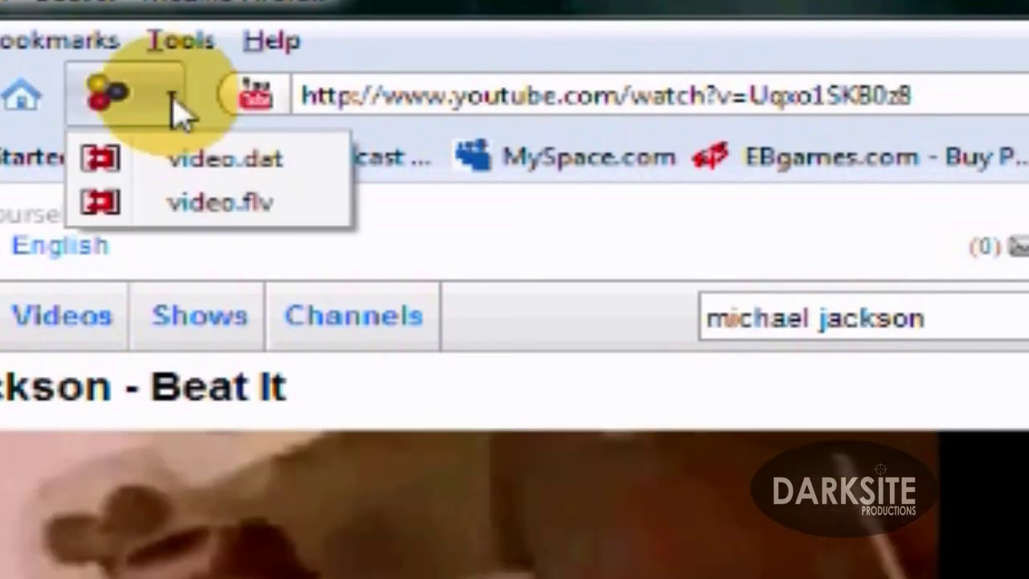
{"action": "left_click", "coordinate": [174, 104]}
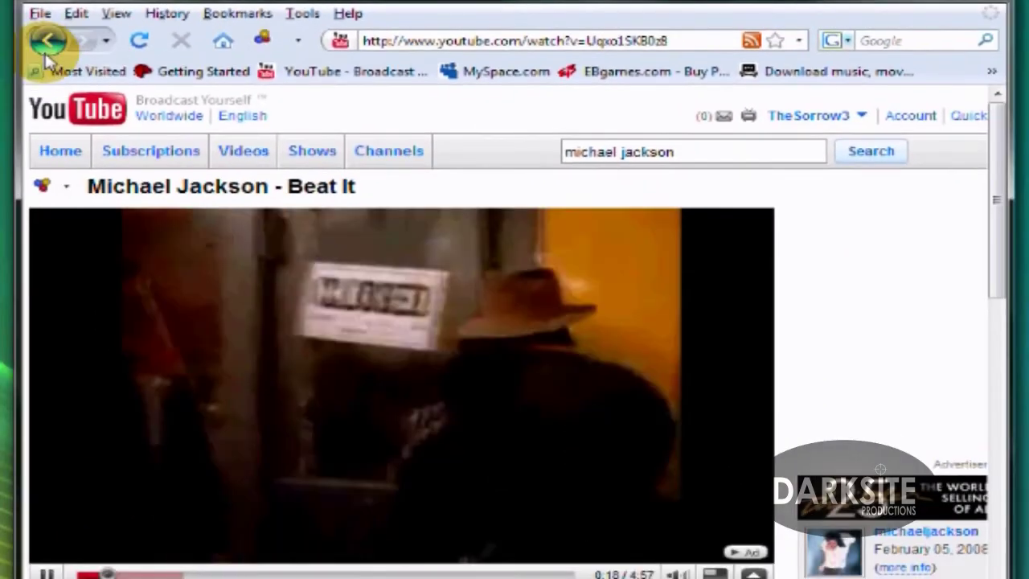
Search YouTube for 'michael jackson Beat' and open the Michael jackson Beat it Lyrics video.
{"action": "left_click", "coordinate": [48, 50]}
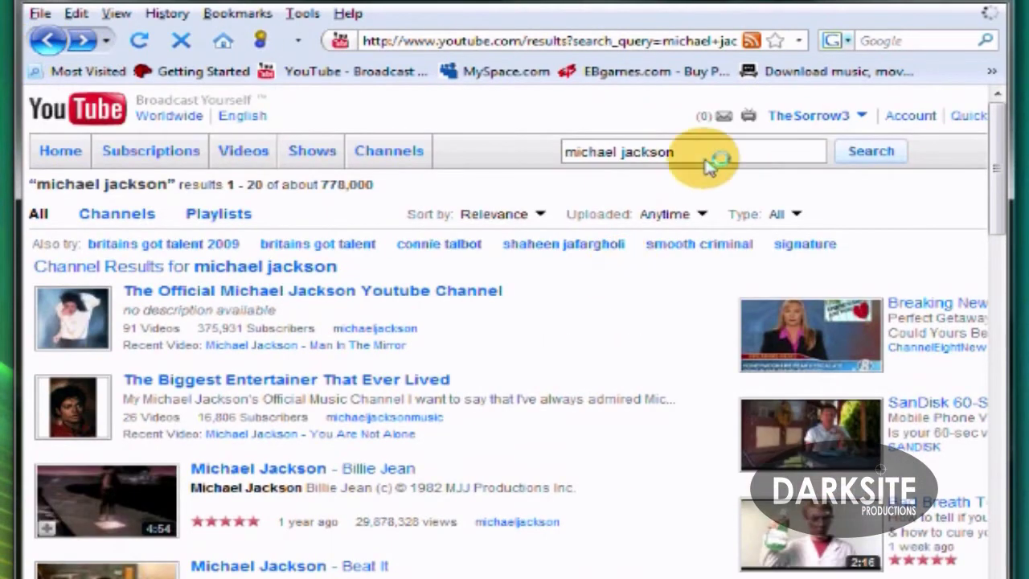
{"action": "left_click", "coordinate": [713, 152]}
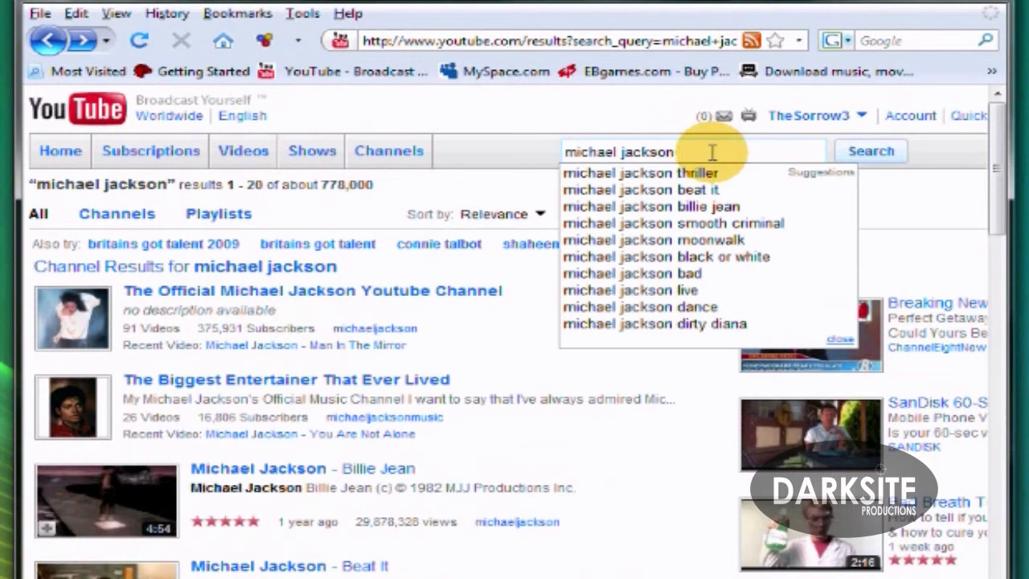
{"action": "type", "text": "Beat"}
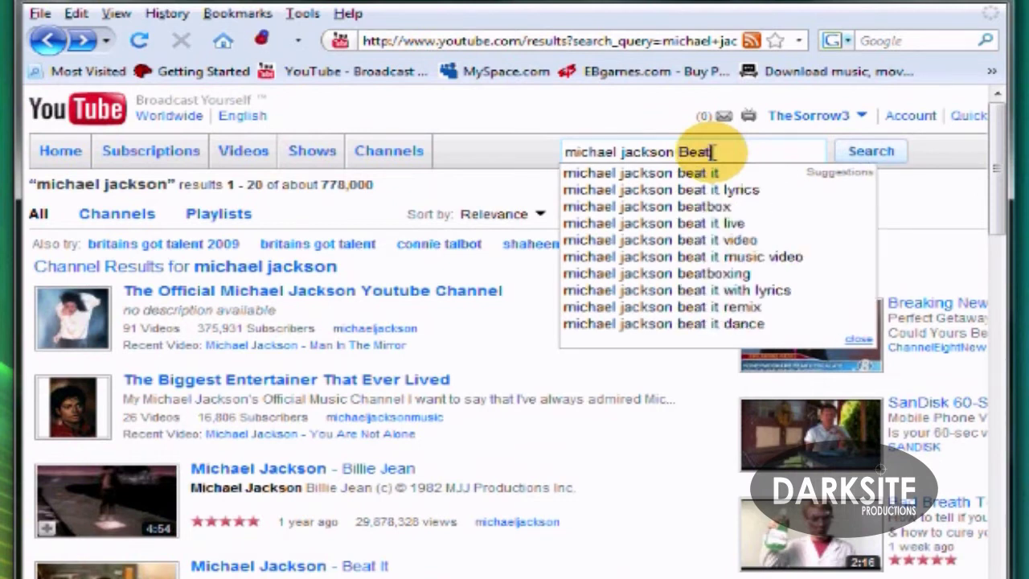
{"action": "left_click", "coordinate": [707, 172]}
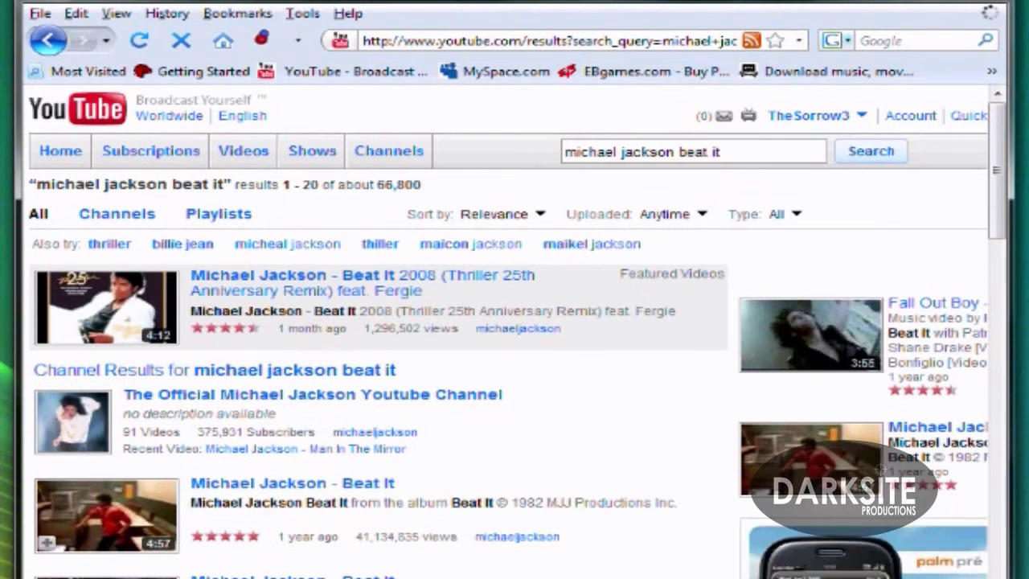
{"action": "scroll", "coordinate": [517, 563], "scroll_direction": "down", "scroll_amount": 5}
{"action": "scroll", "coordinate": [517, 567], "scroll_direction": "down", "scroll_amount": 3}
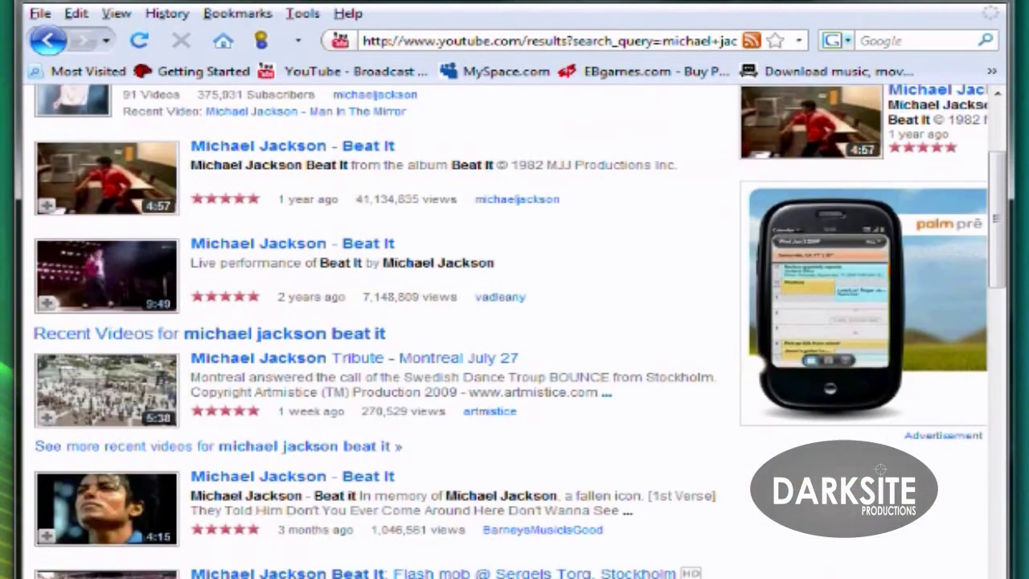
{"action": "left_click", "coordinate": [238, 482]}
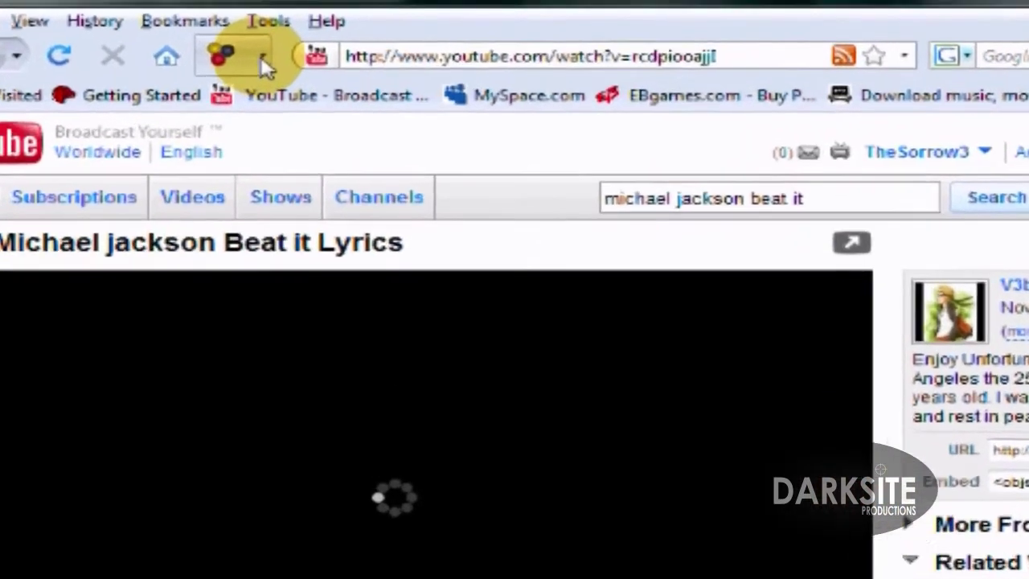
List DownloadHelper's detected versions and bring up the [HQ18] entry's Download option.
{"action": "left_click", "coordinate": [297, 44]}
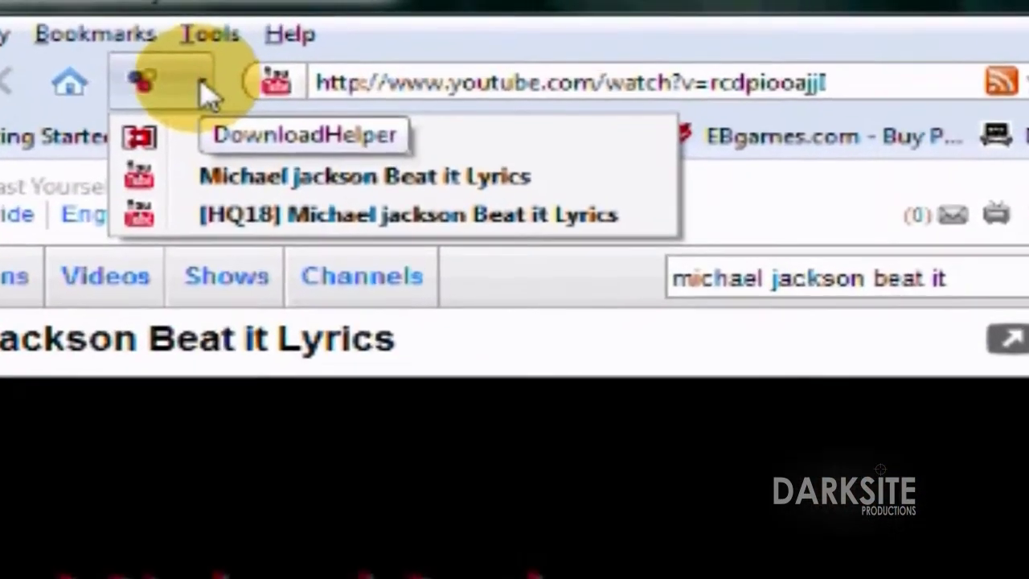
{"action": "left_click", "coordinate": [206, 94]}
{"action": "left_click", "coordinate": [206, 94]}
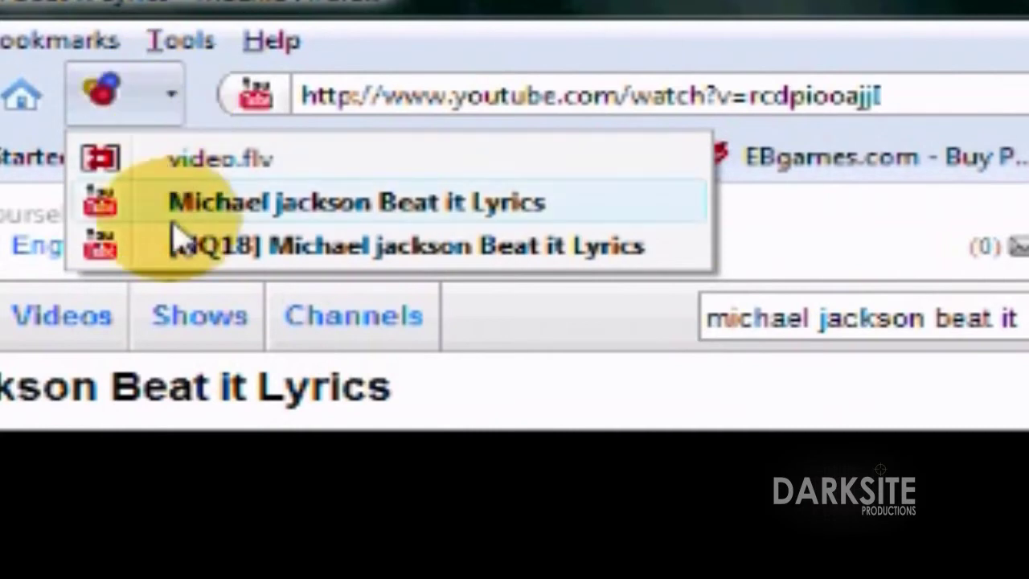
{"action": "mouse_move", "coordinate": [173, 250]}
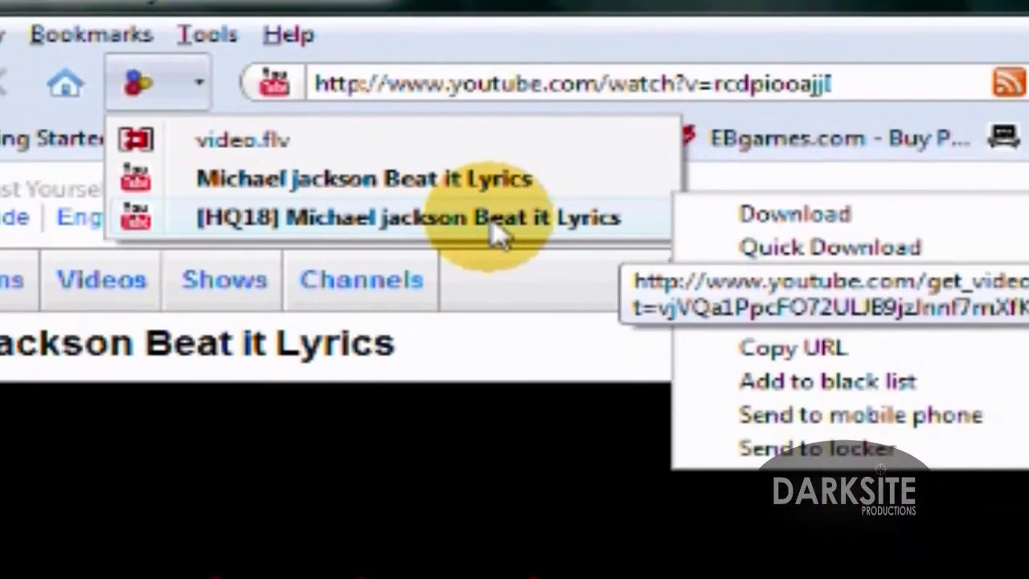
Save the HQ18 video to the Desktop, then reopen DownloadHelper for the standard version.
{"action": "left_click", "coordinate": [171, 94]}
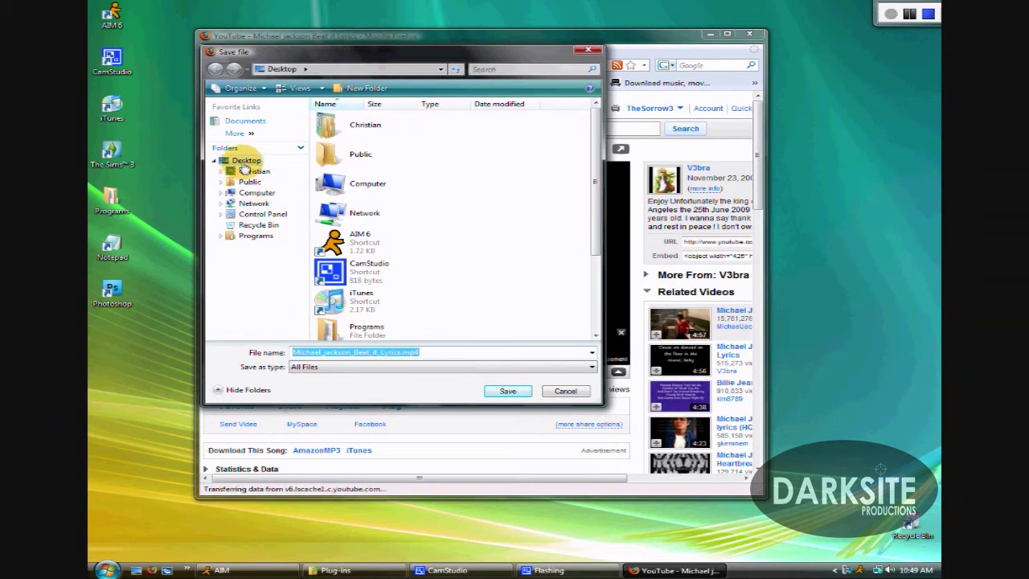
{"action": "left_click", "coordinate": [506, 391]}
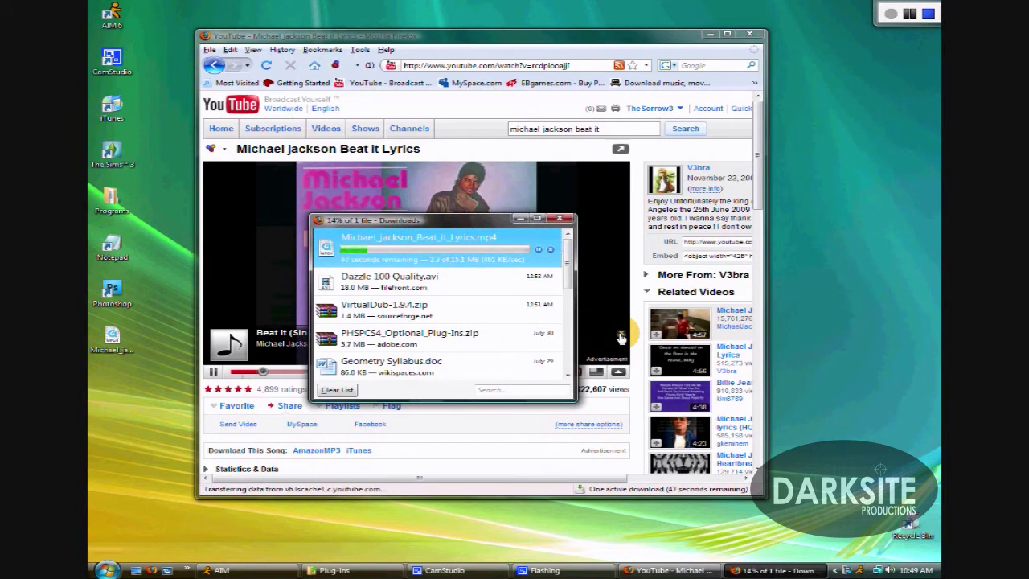
{"action": "left_click", "coordinate": [365, 37]}
{"action": "left_click", "coordinate": [355, 65]}
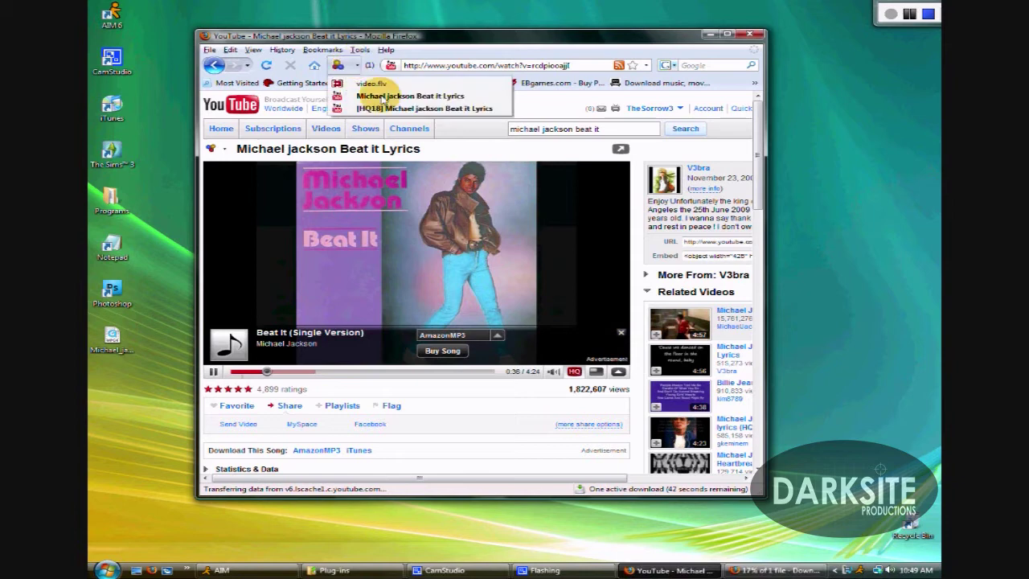
{"action": "mouse_move", "coordinate": [390, 98]}
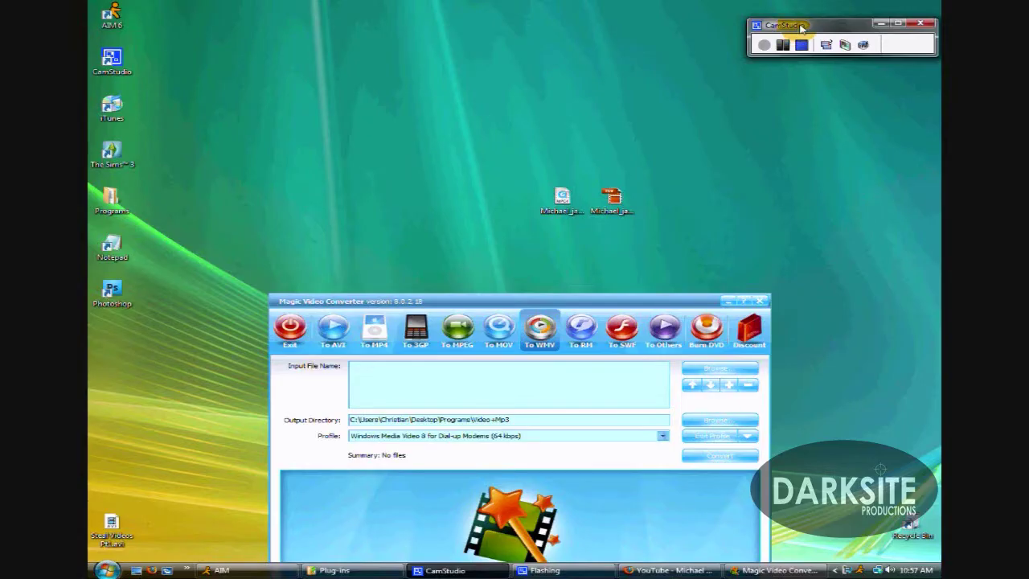
Move the Magic Video Converter window aside and minimize it to reveal the desktop.
{"action": "left_click", "coordinate": [842, 19]}
{"action": "left_click_drag", "start_coordinate": [842, 20], "coordinate": [927, 6]}
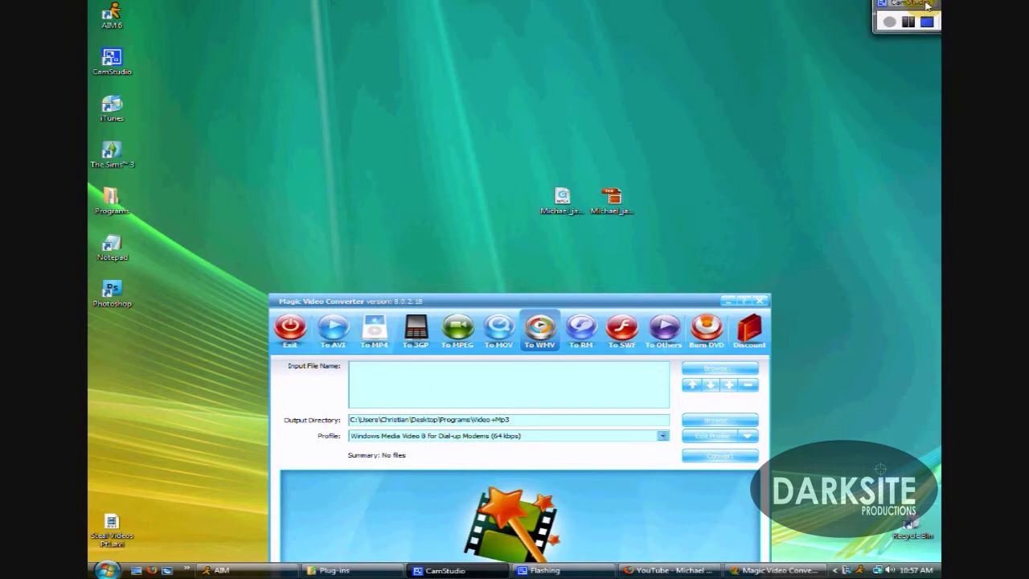
{"action": "left_click", "coordinate": [731, 304]}
Arrange the downloaded MP4 and FLV file icons side by side on the desktop.
{"action": "left_click_drag", "start_coordinate": [563, 200], "coordinate": [462, 291]}
{"action": "left_click", "coordinate": [614, 210]}
{"action": "left_click_drag", "start_coordinate": [614, 211], "coordinate": [563, 298]}
{"action": "left_click_drag", "start_coordinate": [459, 292], "coordinate": [509, 302]}
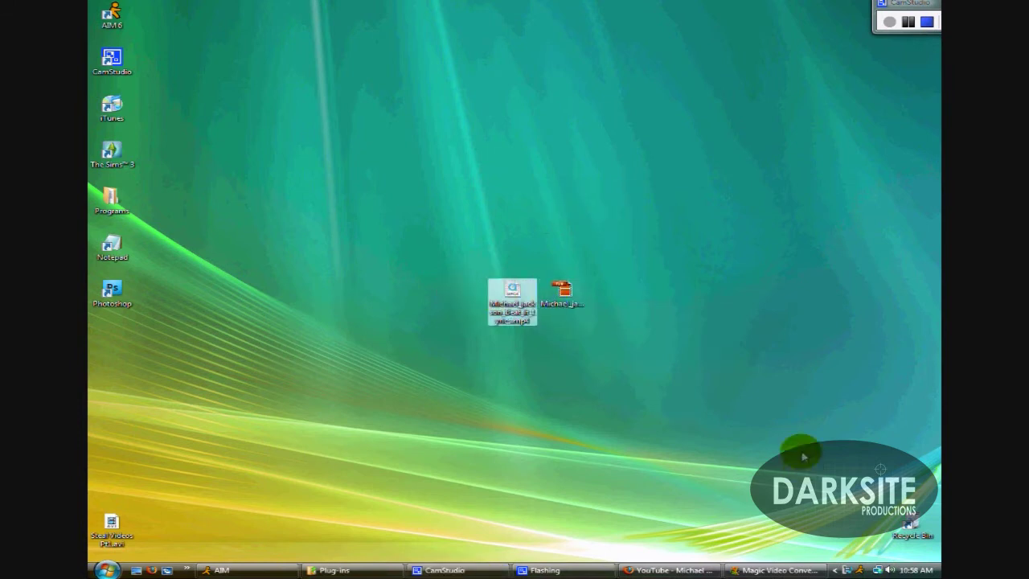
{"action": "left_click", "coordinate": [790, 406]}
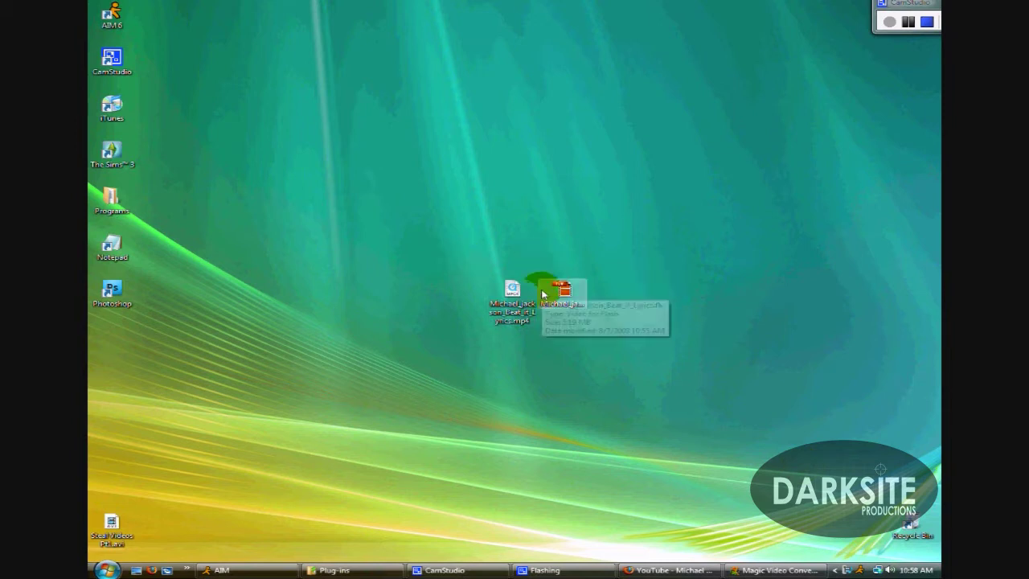
{"action": "mouse_move", "coordinate": [507, 306]}
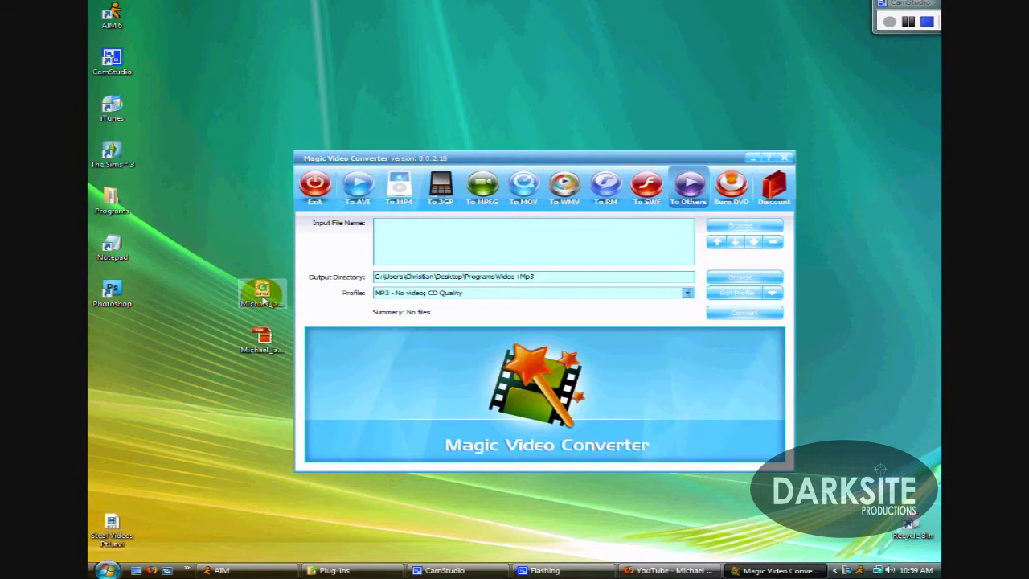
{"action": "left_click_drag", "start_coordinate": [262, 291], "coordinate": [234, 294]}
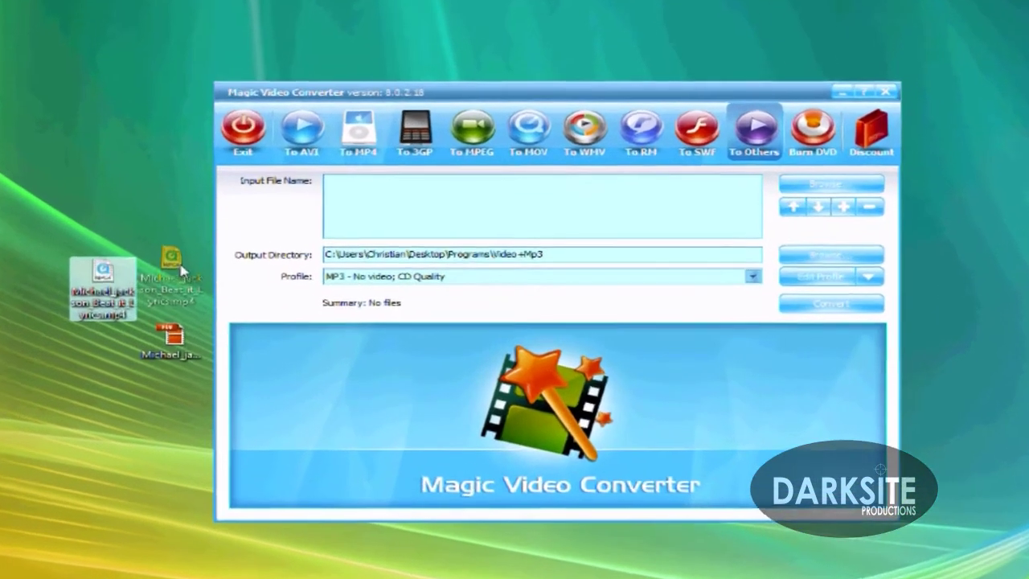
{"action": "left_click_drag", "start_coordinate": [181, 271], "coordinate": [176, 261]}
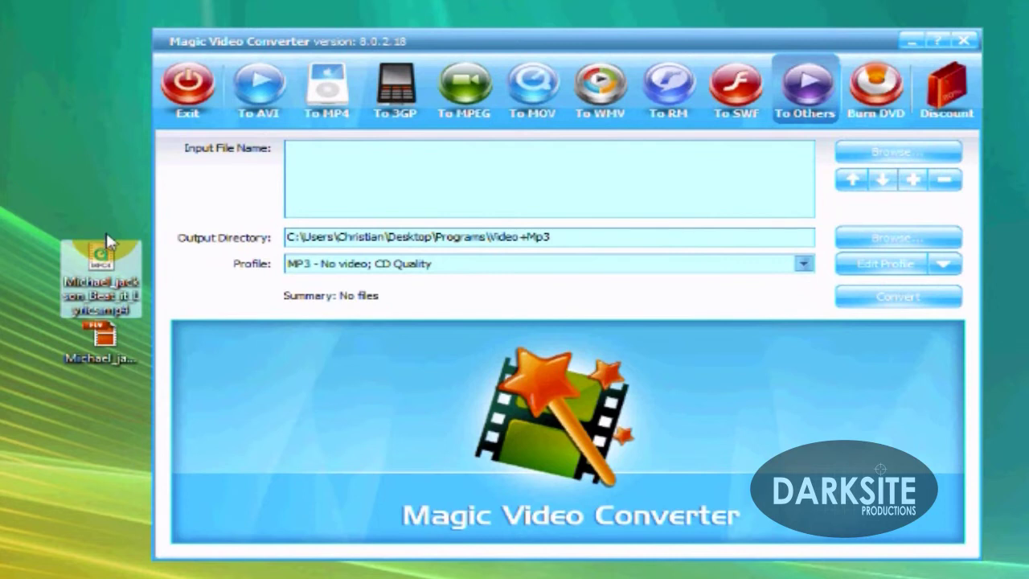
Replace the MP4 input with Michael_jackson_Beat_it_Lyrics.flv and reposition the converter window.
{"action": "left_click_drag", "start_coordinate": [106, 230], "coordinate": [413, 195]}
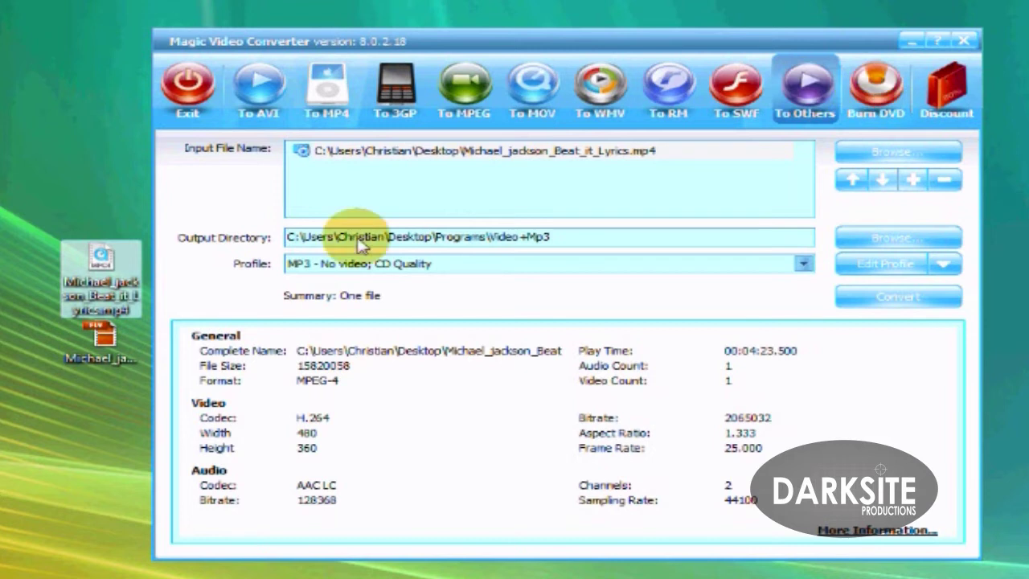
{"action": "left_click", "coordinate": [386, 161]}
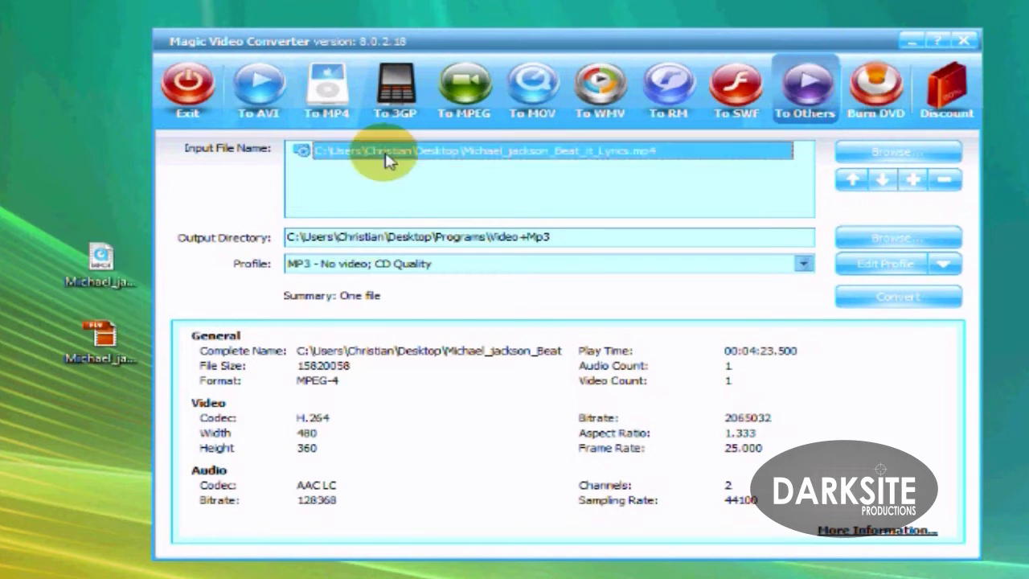
{"action": "left_click", "coordinate": [944, 178]}
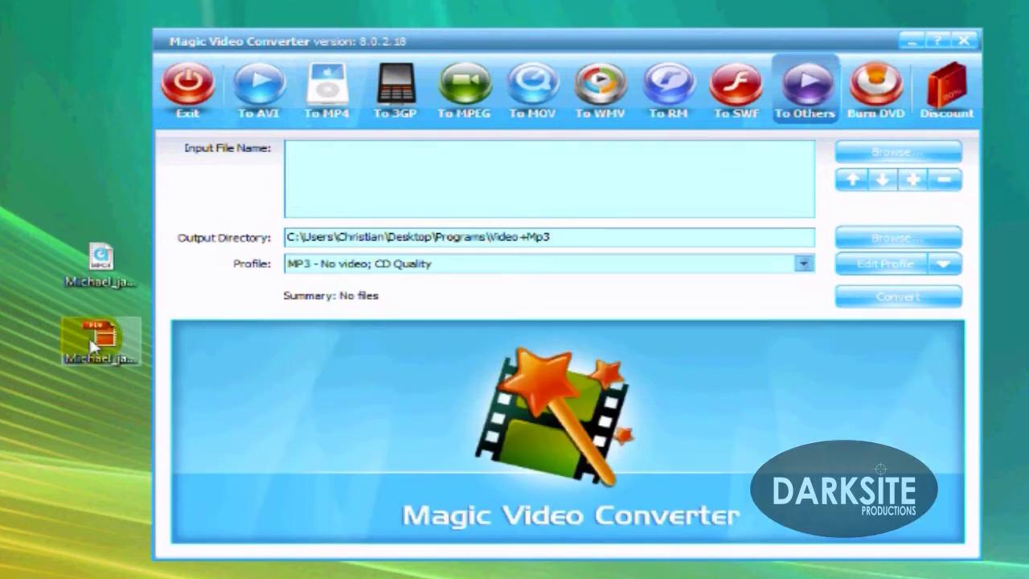
{"action": "left_click_drag", "start_coordinate": [100, 336], "coordinate": [547, 176]}
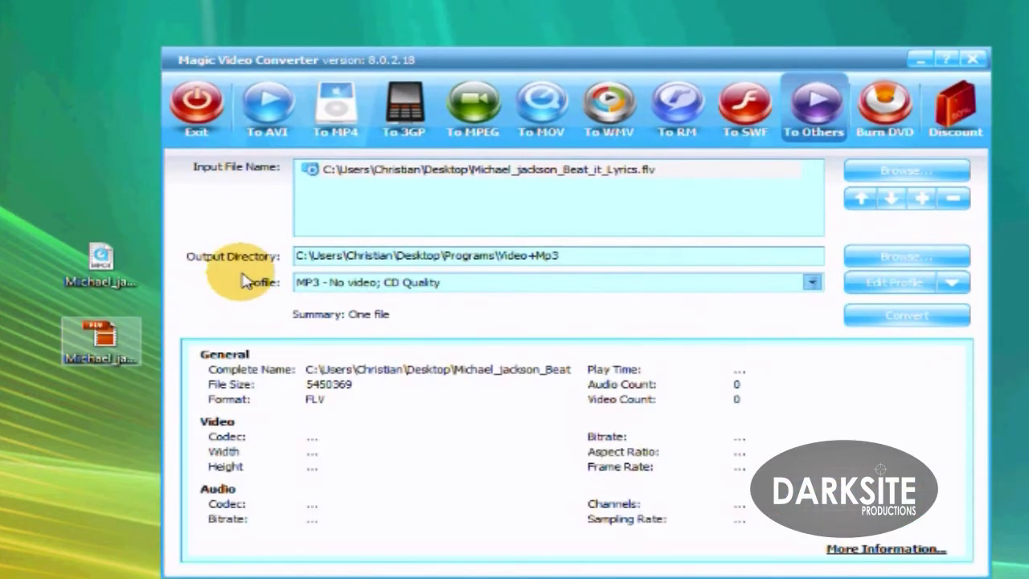
{"action": "left_click", "coordinate": [965, 198]}
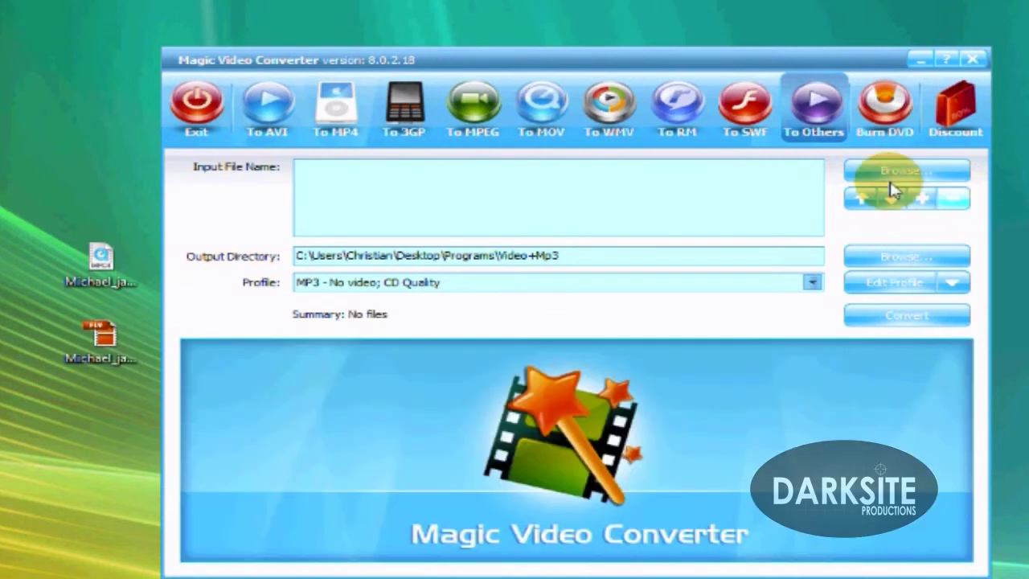
{"action": "left_click_drag", "start_coordinate": [98, 336], "coordinate": [375, 202]}
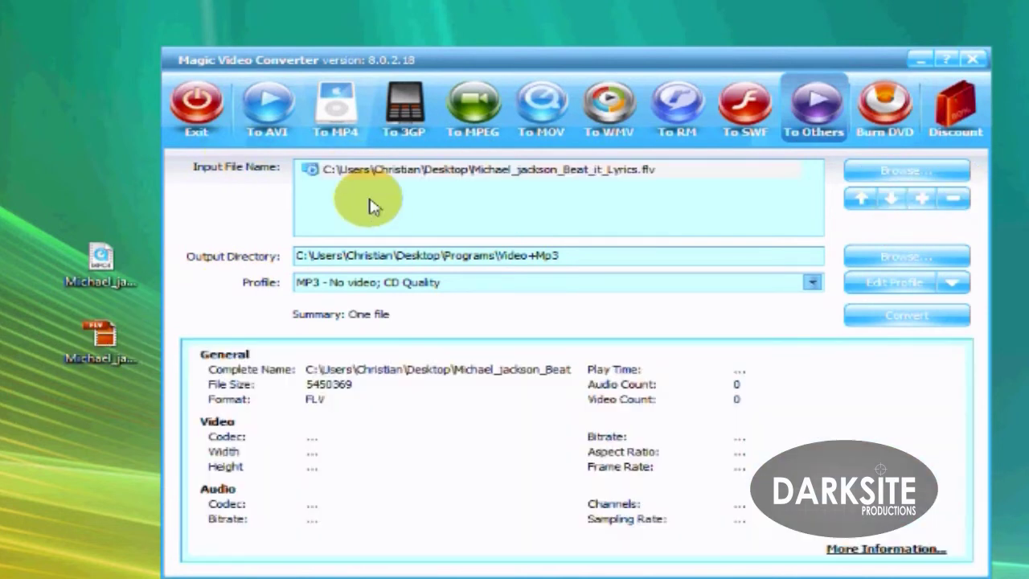
{"action": "left_click", "coordinate": [335, 128]}
{"action": "left_click", "coordinate": [414, 62]}
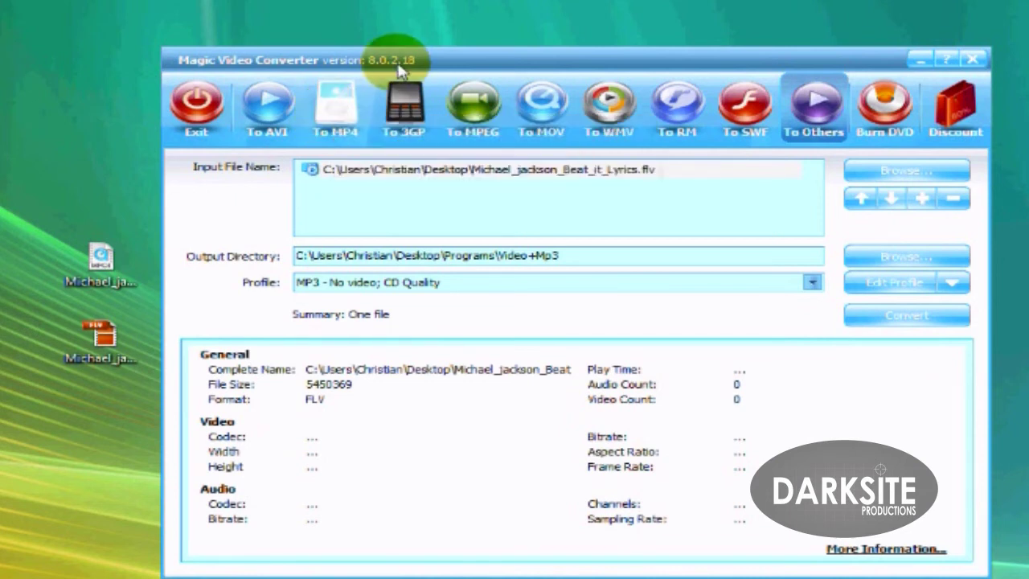
{"action": "double_click", "coordinate": [404, 57]}
{"action": "left_click_drag", "start_coordinate": [276, 64], "coordinate": [421, 85]}
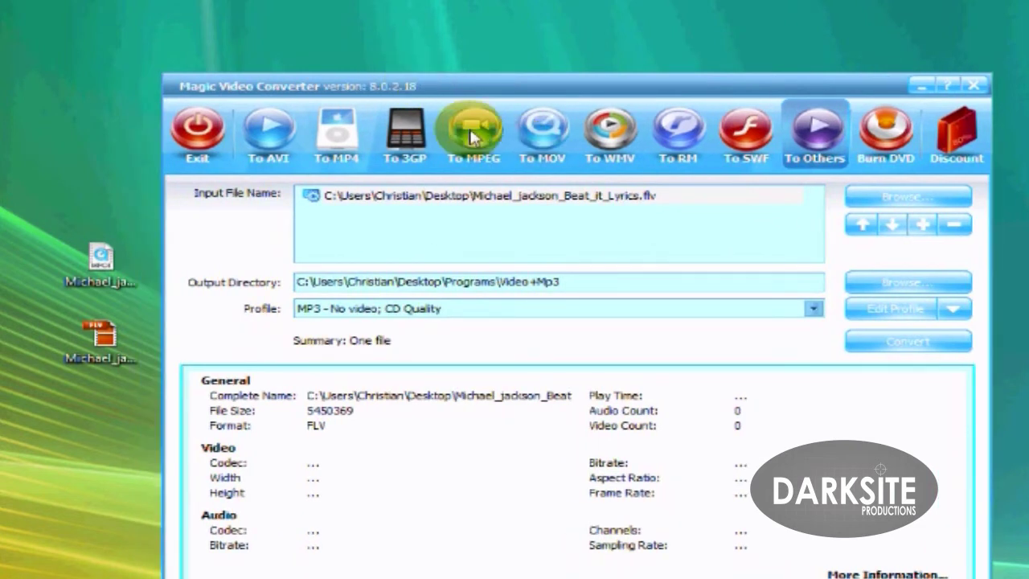
Try the AVI DivX, MPEG DVD NTSC, QuickTime MOV, WMV and RealMedia output presets.
{"action": "left_click", "coordinate": [298, 140]}
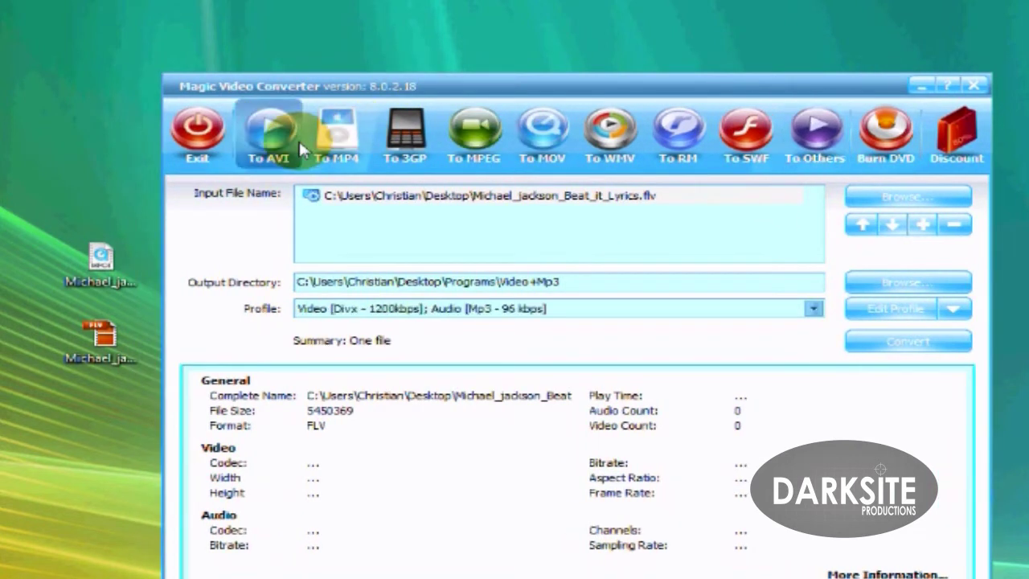
{"action": "left_click", "coordinate": [486, 321]}
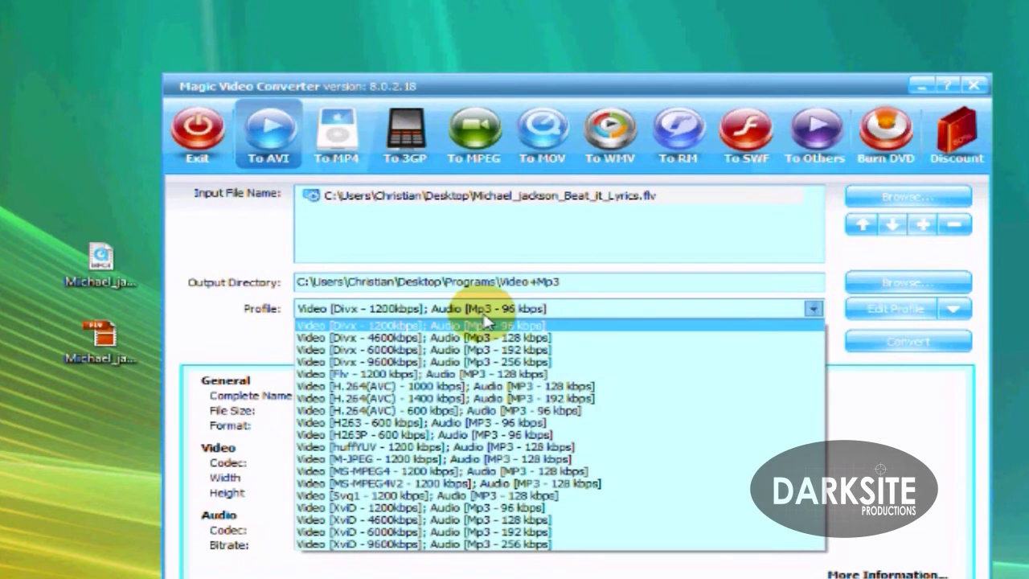
{"action": "left_click", "coordinate": [486, 321]}
{"action": "left_click", "coordinate": [370, 166]}
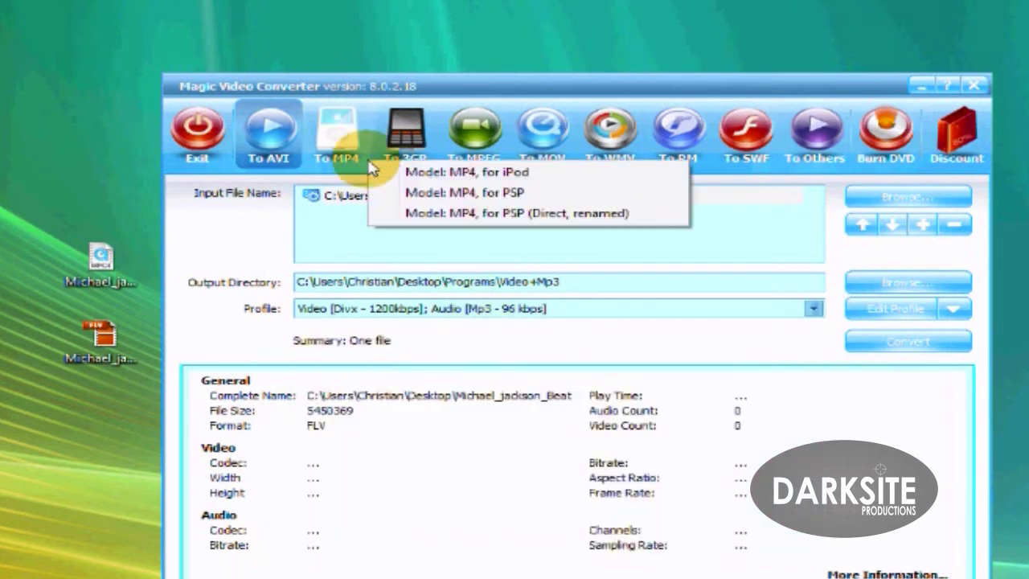
{"action": "left_click", "coordinate": [342, 163]}
{"action": "left_click", "coordinate": [344, 165]}
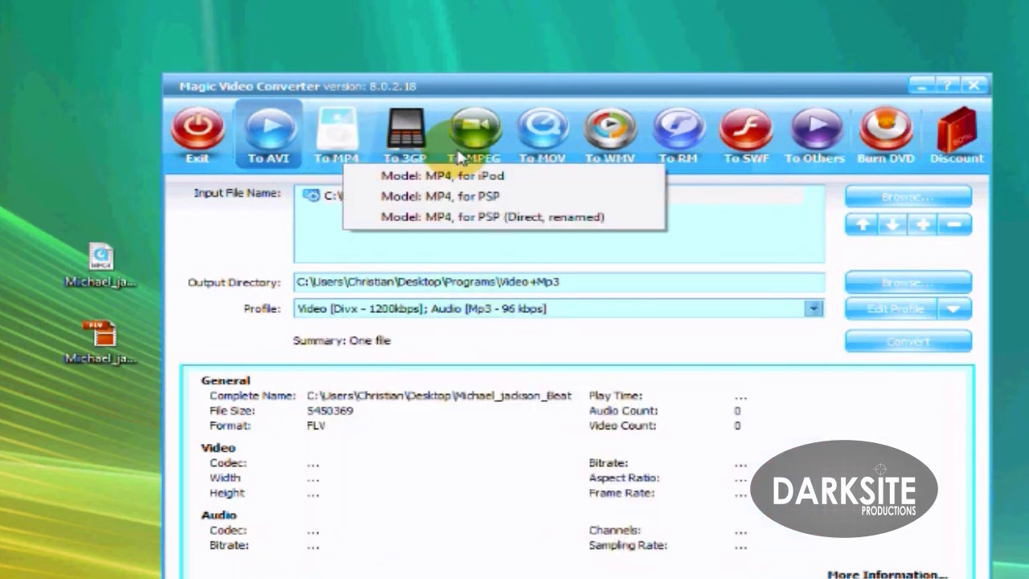
{"action": "left_click", "coordinate": [458, 153]}
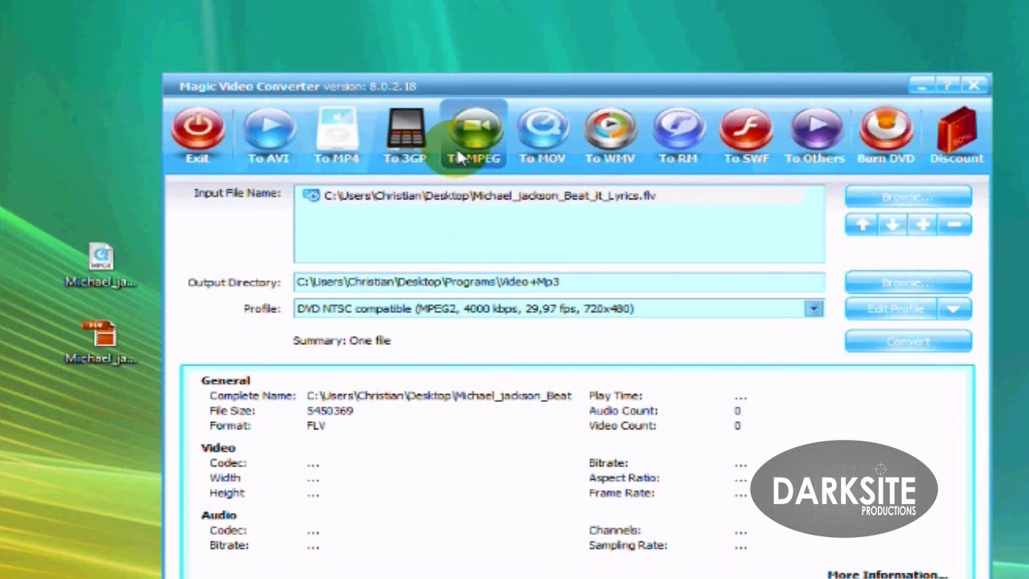
{"action": "left_click", "coordinate": [523, 151]}
{"action": "left_click", "coordinate": [617, 143]}
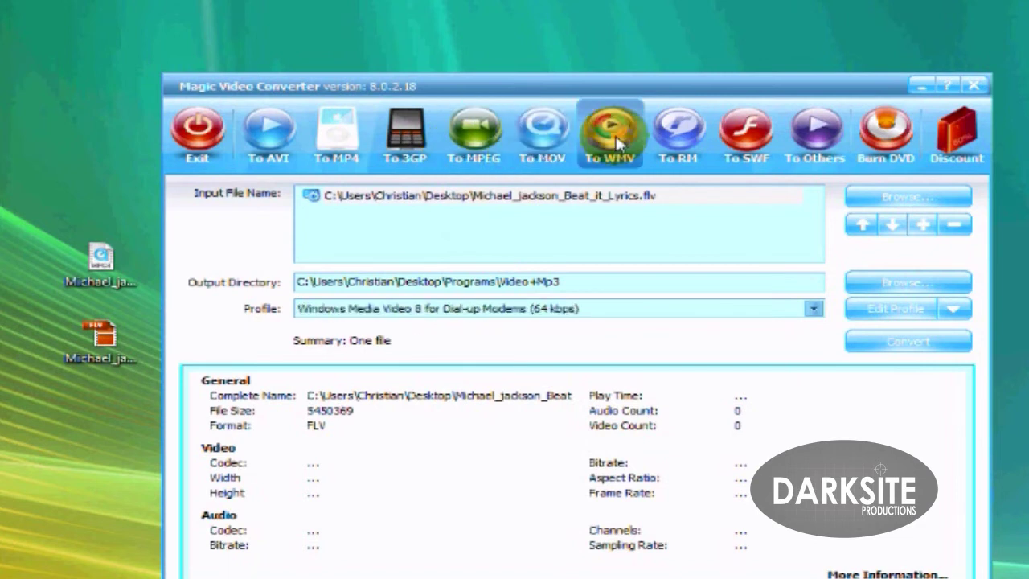
{"action": "left_click", "coordinate": [686, 141]}
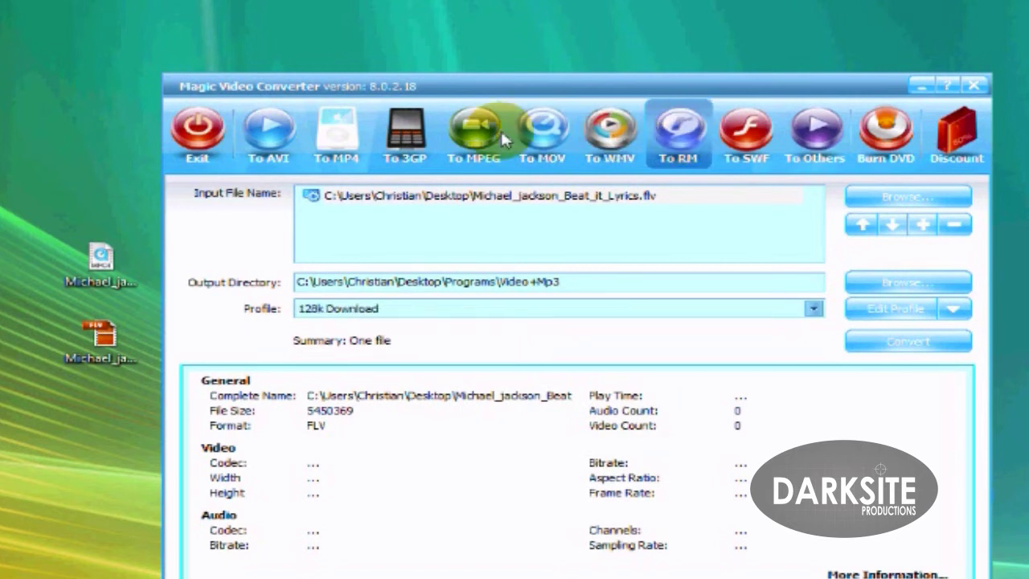
Choose MP3 - No video; CD Quality under To Others and start the conversion.
{"action": "left_click", "coordinate": [336, 135]}
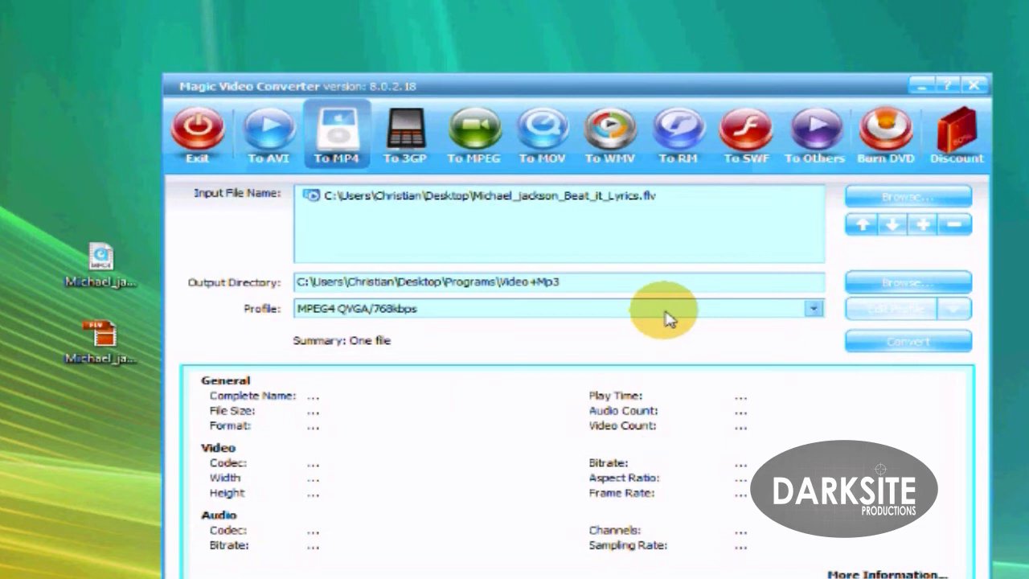
{"action": "left_click", "coordinate": [832, 149]}
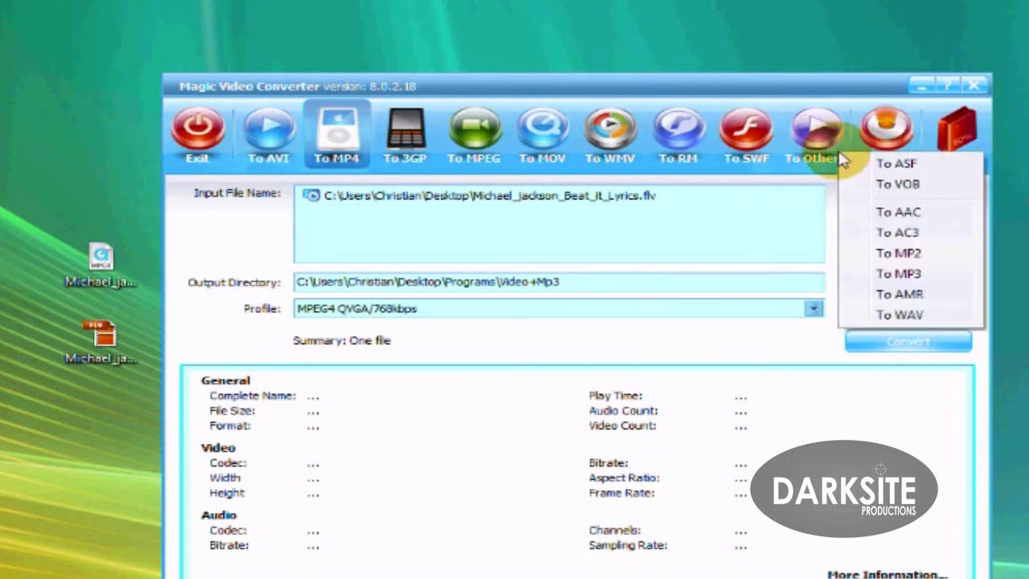
{"action": "left_click", "coordinate": [875, 274]}
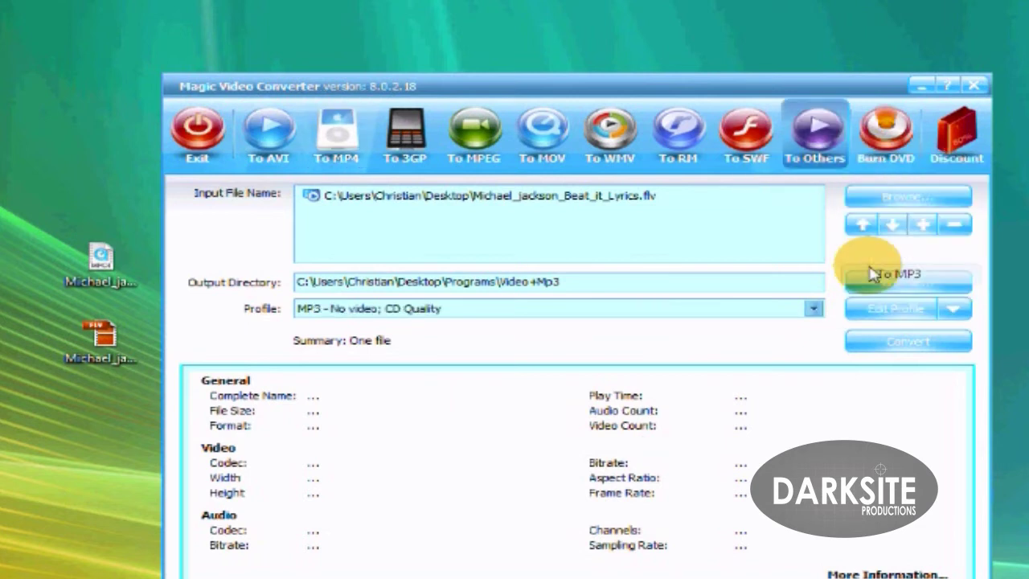
{"action": "left_click", "coordinate": [899, 338]}
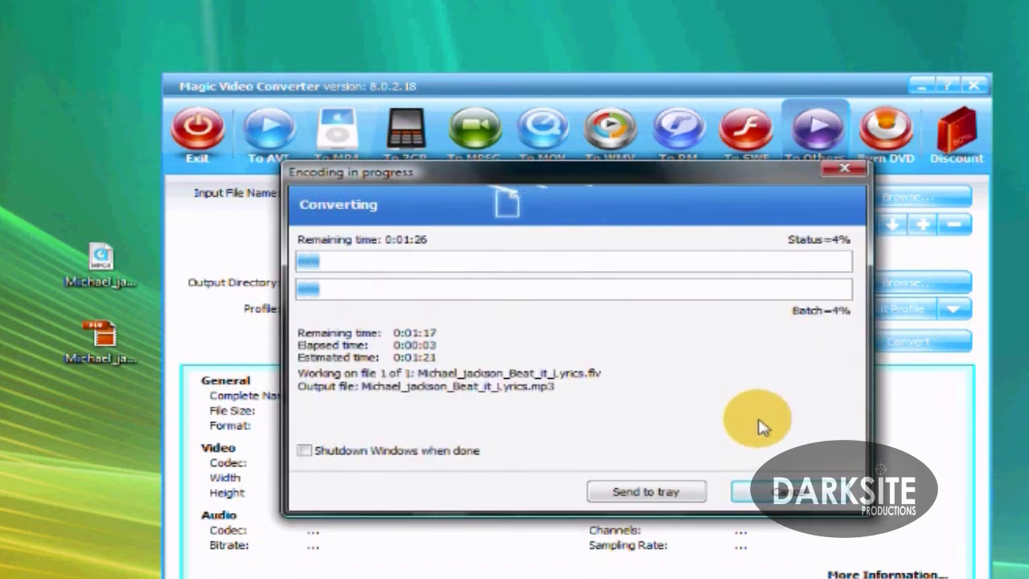
Cancel the running MP3 encoding with Stop now and close Magic Video Converter.
{"action": "left_click", "coordinate": [792, 492]}
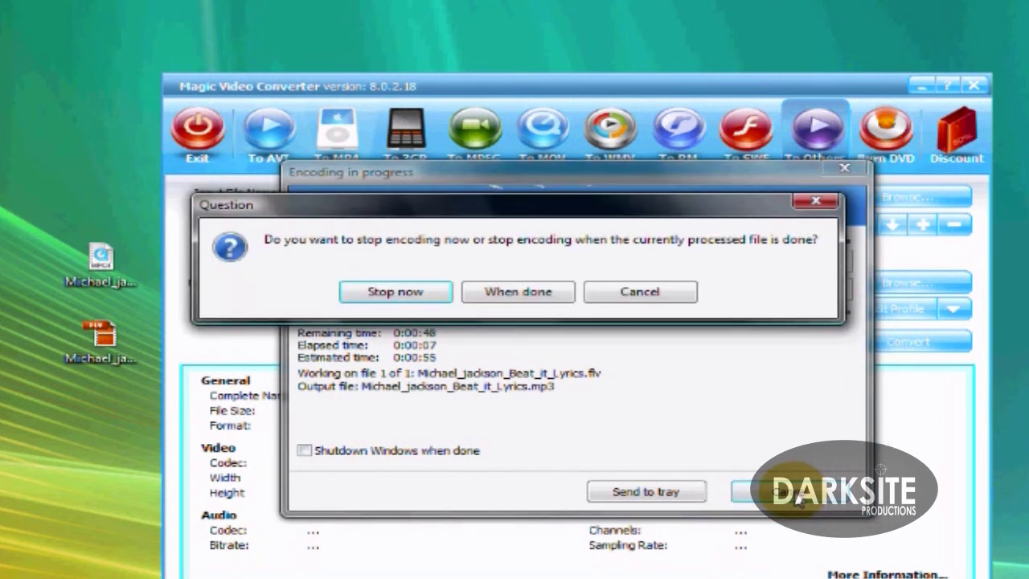
{"action": "left_click", "coordinate": [442, 294]}
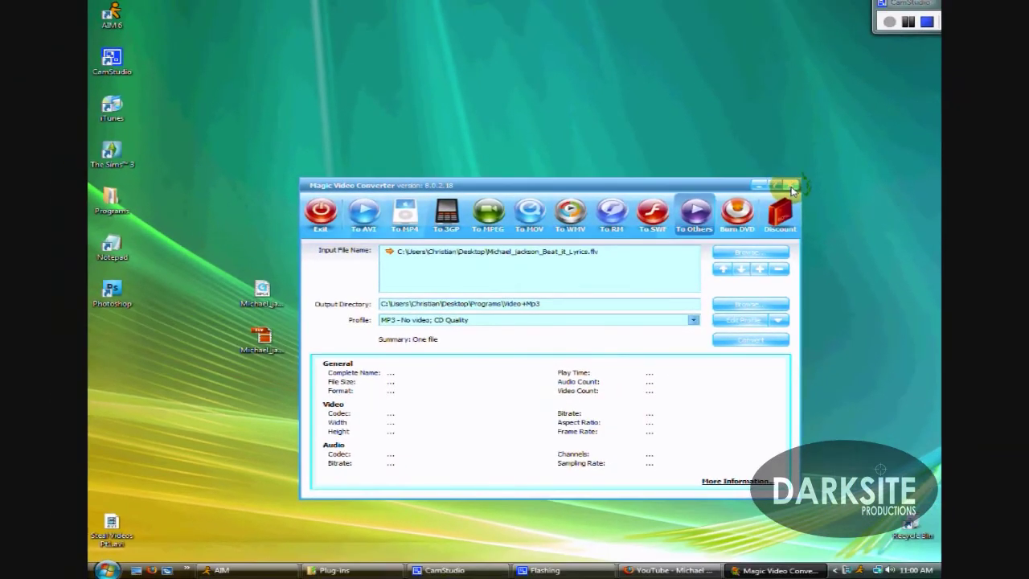
{"action": "left_click", "coordinate": [793, 190]}
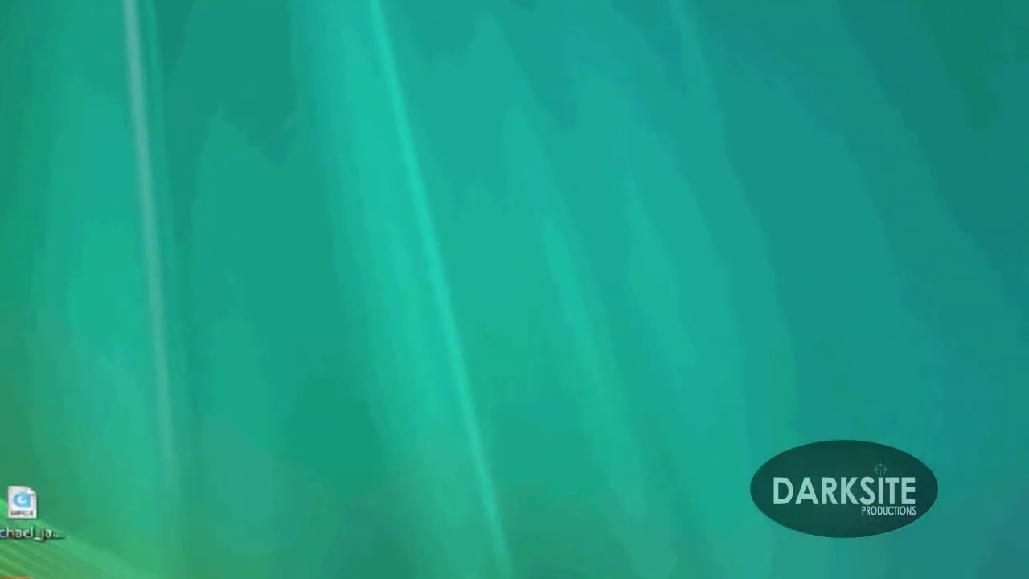
Open Explorer on the Programs folder and go into the Video+Mp3 folder.
{"action": "key", "text": "super+e"}
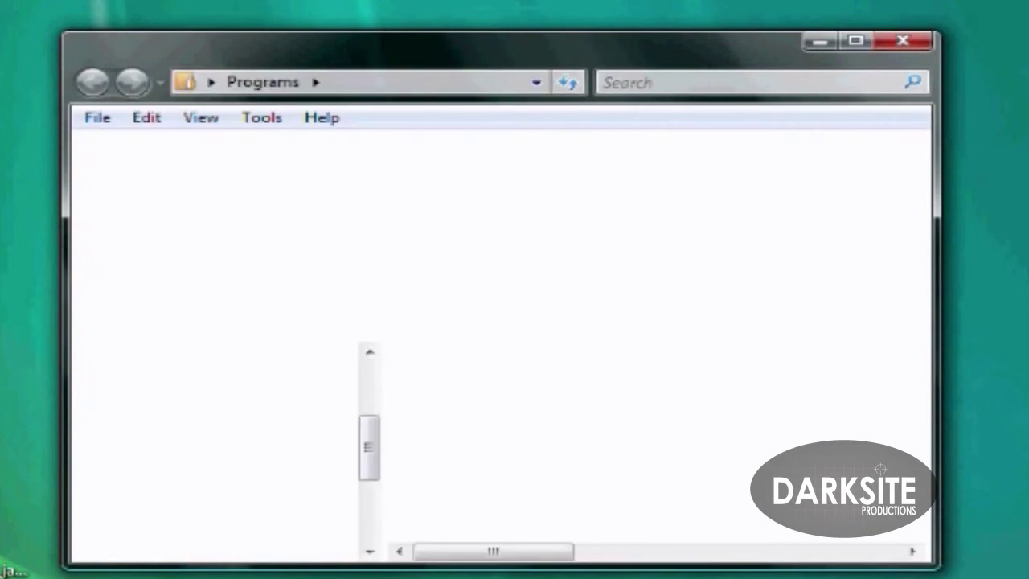
{"action": "scroll", "coordinate": [434, 486], "scroll_direction": "down", "scroll_amount": 3}
{"action": "scroll", "coordinate": [489, 456], "scroll_direction": "up", "scroll_amount": 3}
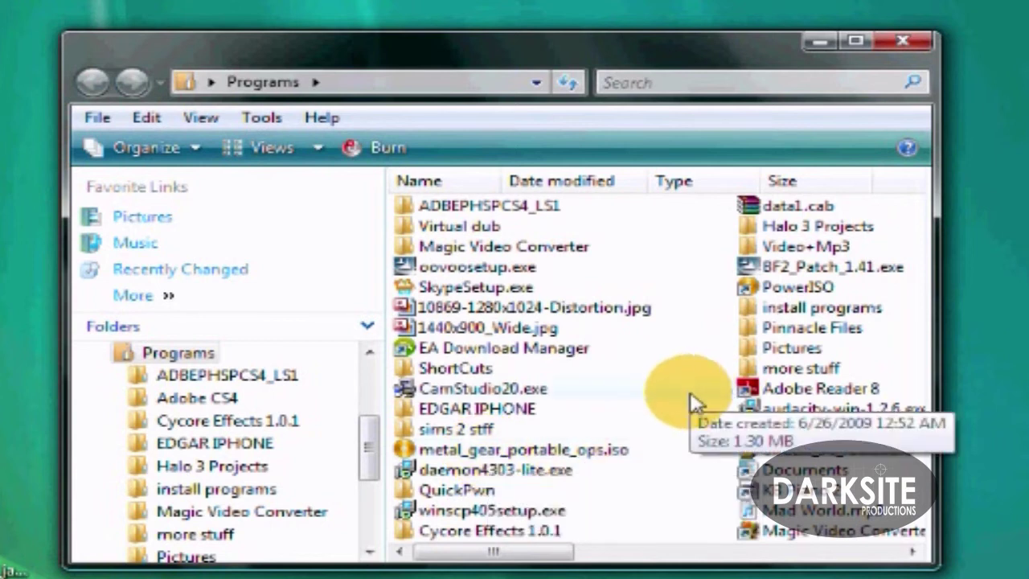
{"action": "double_click", "coordinate": [772, 246]}
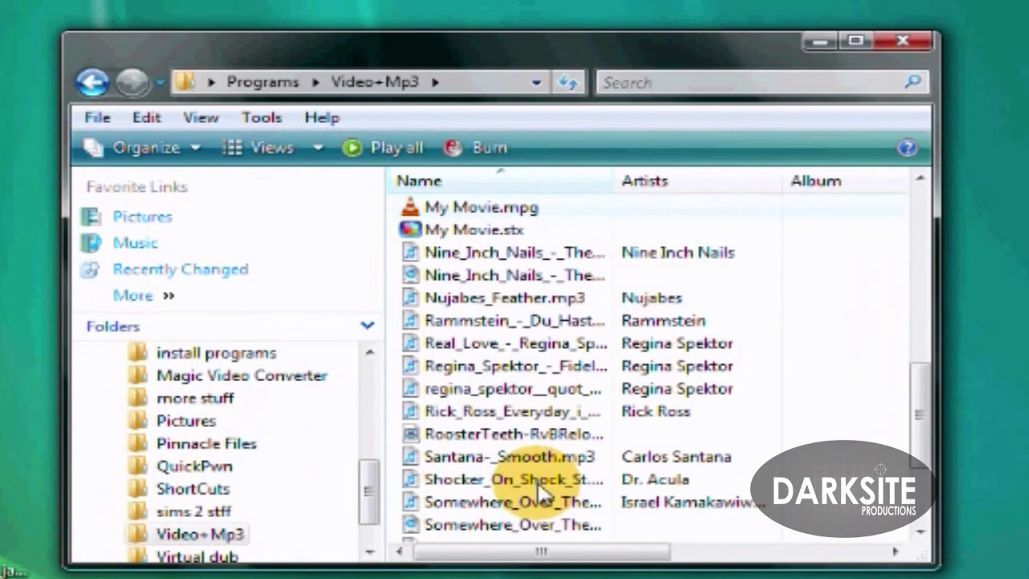
{"action": "scroll", "coordinate": [539, 487], "scroll_direction": "down", "scroll_amount": 1}
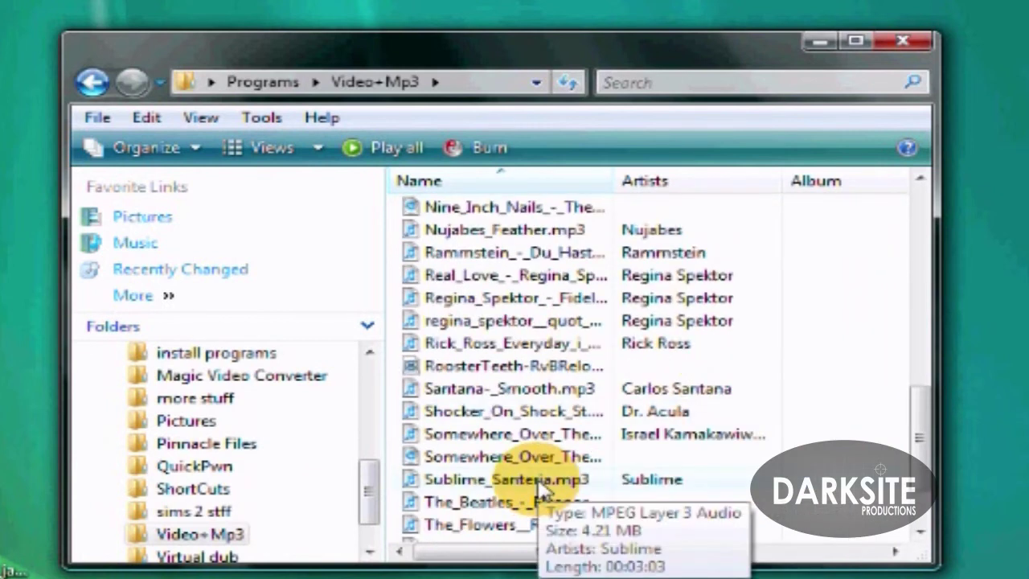
{"action": "scroll", "coordinate": [540, 484], "scroll_direction": "down", "scroll_amount": 2}
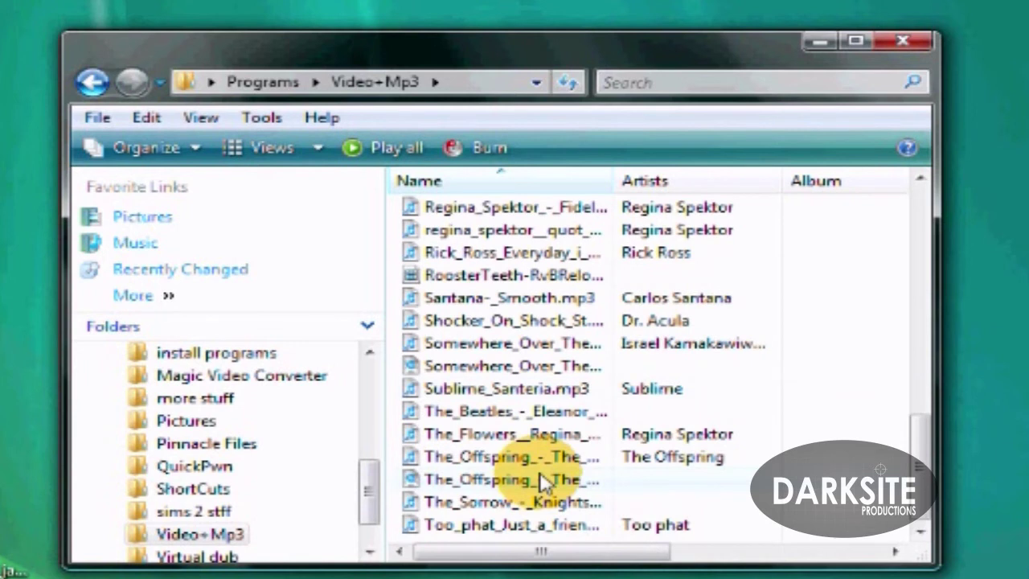
{"action": "scroll", "coordinate": [540, 472], "scroll_direction": "up", "scroll_amount": 2}
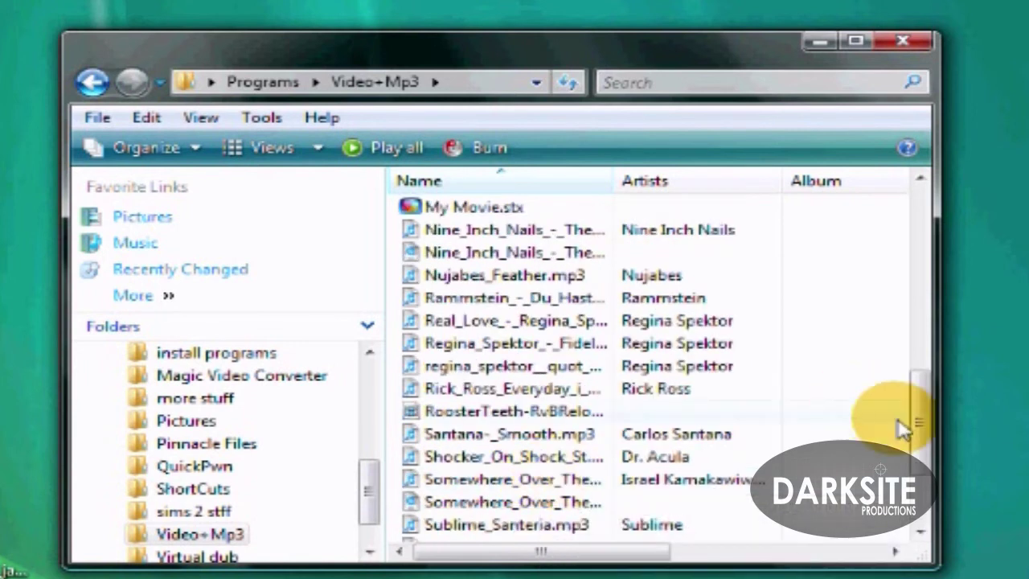
{"action": "left_click_drag", "start_coordinate": [919, 432], "coordinate": [919, 317]}
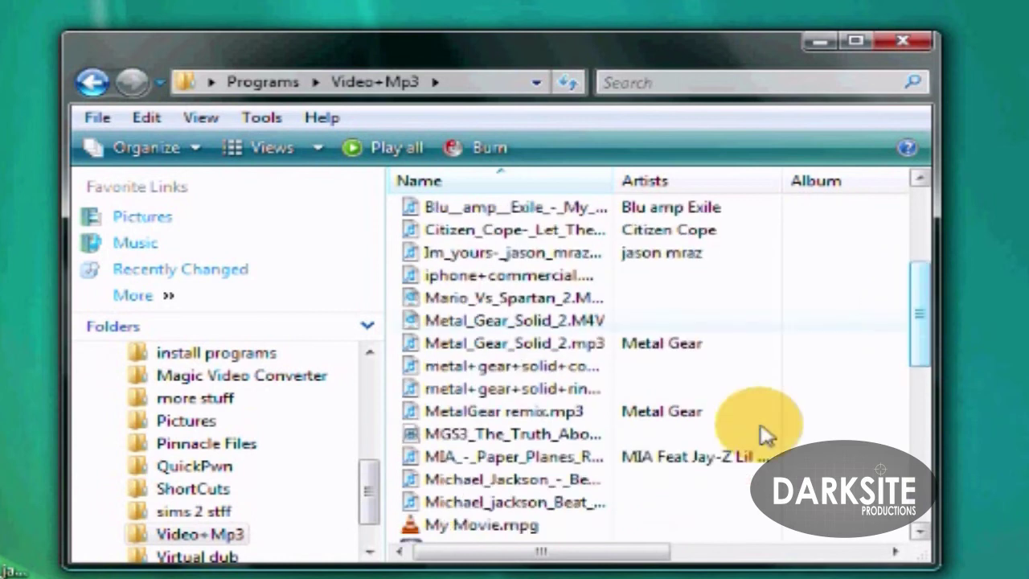
Select Michael_jackson_Beat_it_Lyrics.mp3 and bring up its Properties to check the converted file.
{"action": "left_click", "coordinate": [526, 488]}
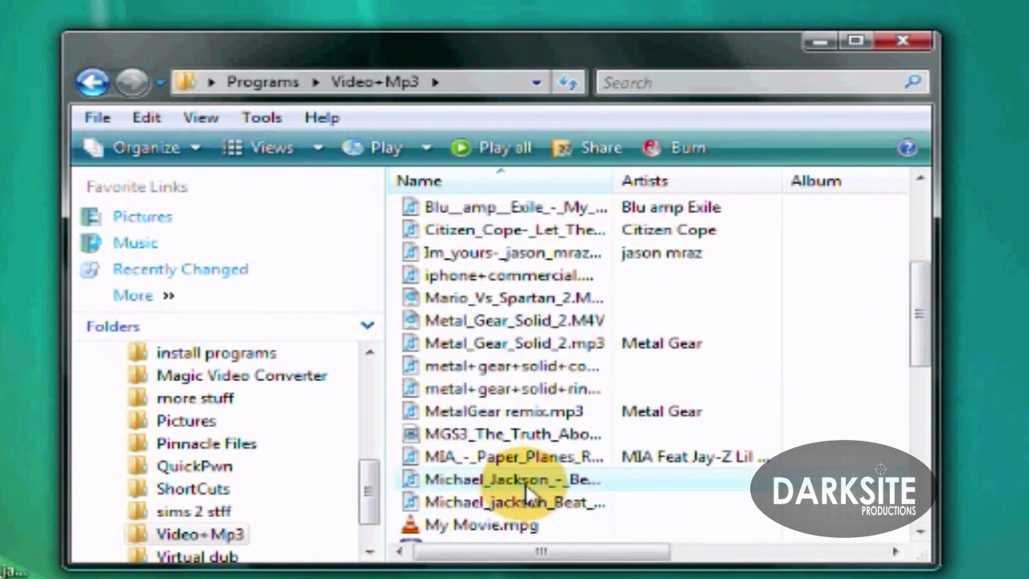
{"action": "right_click", "coordinate": [526, 487]}
{"action": "left_click", "coordinate": [488, 501]}
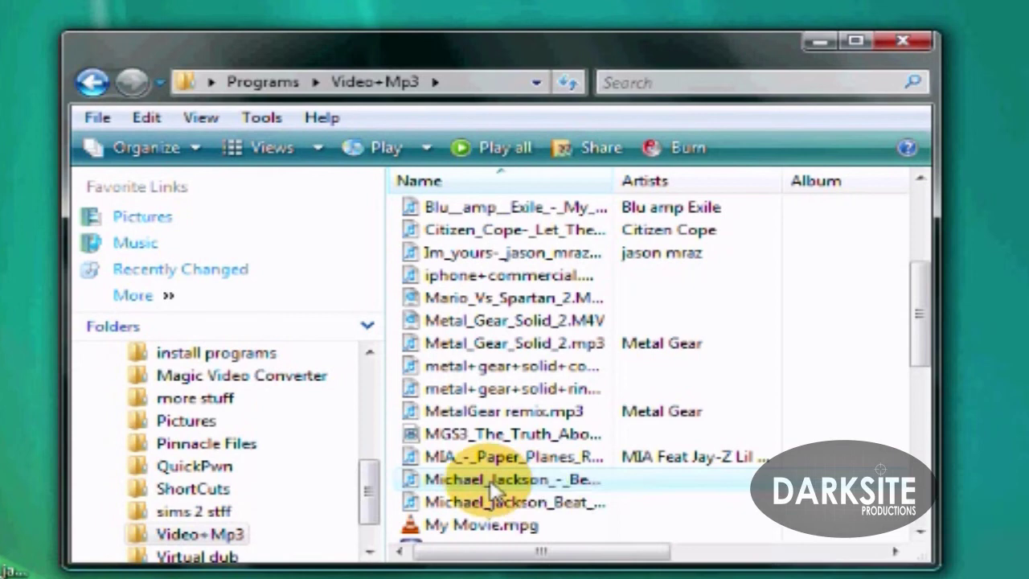
{"action": "left_click", "coordinate": [466, 505]}
{"action": "right_click", "coordinate": [452, 506]}
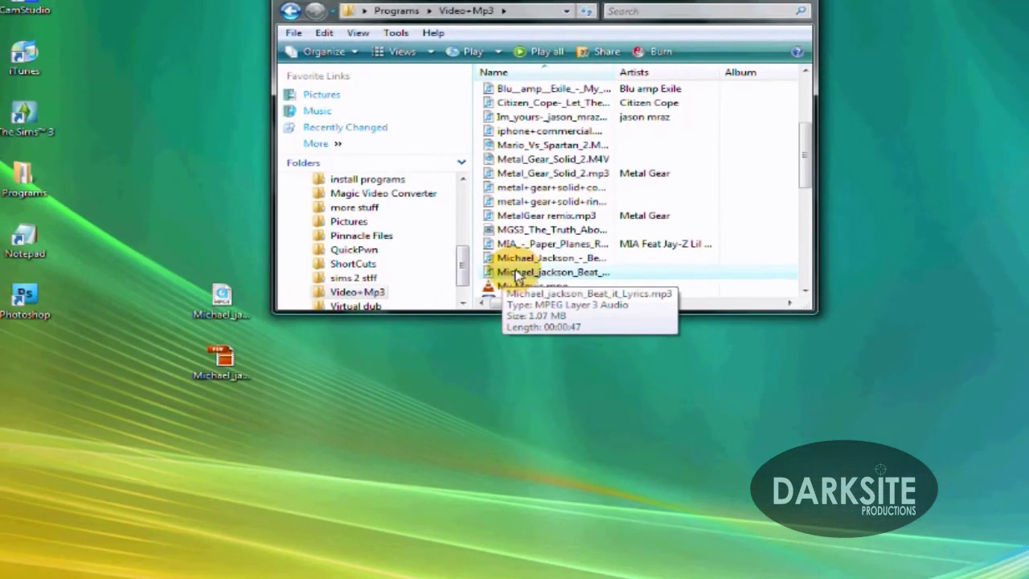
Play the converted Beat it Lyrics MP3 in iTunes.
{"action": "double_click", "coordinate": [541, 273]}
{"action": "left_click", "coordinate": [105, 77]}
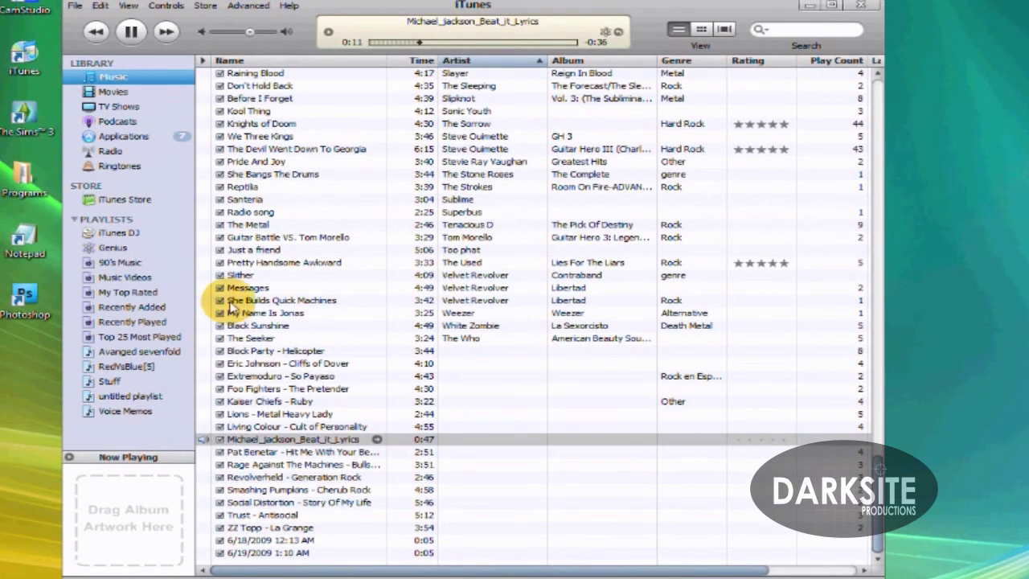
{"action": "scroll", "coordinate": [864, 330], "scroll_direction": "up", "scroll_amount": 15}
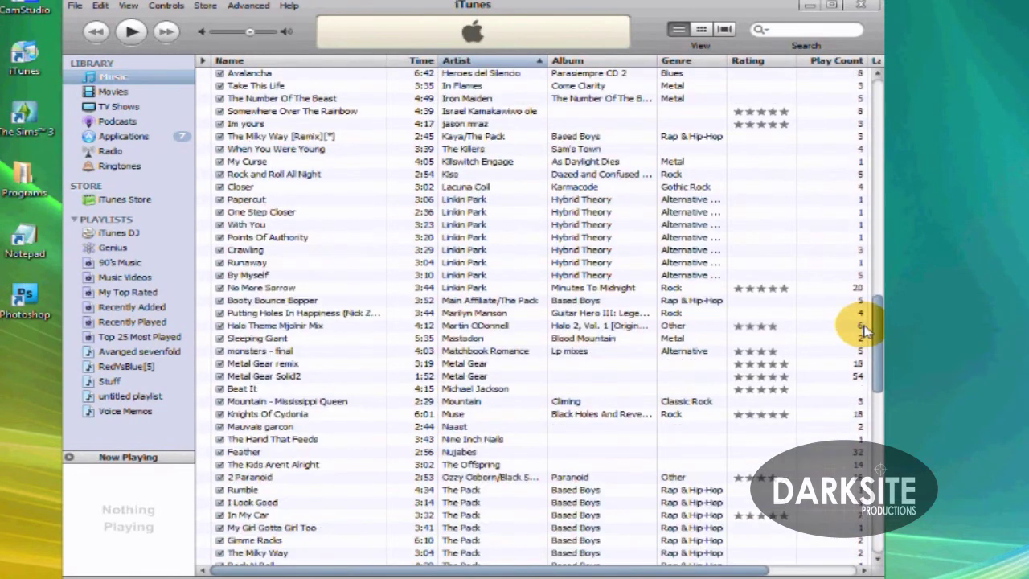
Play Michael Jackson's Beat It from the library, pause it, and close iTunes.
{"action": "left_click", "coordinate": [454, 392]}
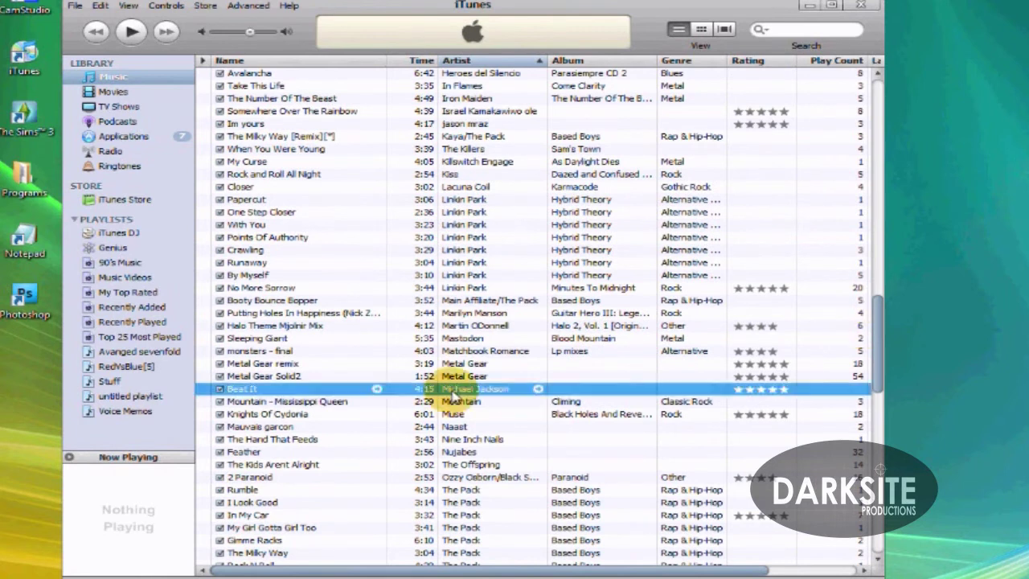
{"action": "double_click", "coordinate": [453, 392]}
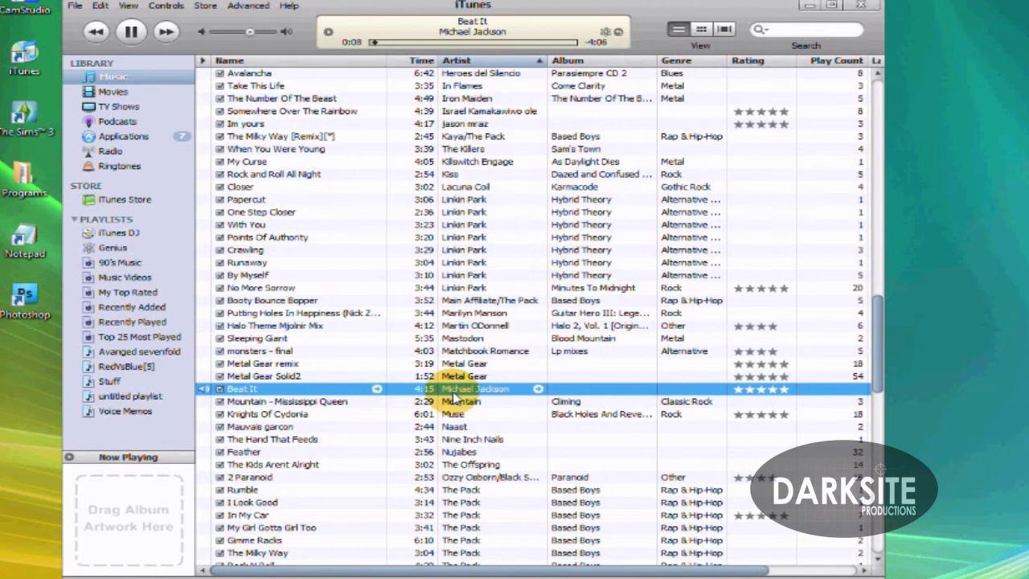
{"action": "left_click", "coordinate": [131, 30]}
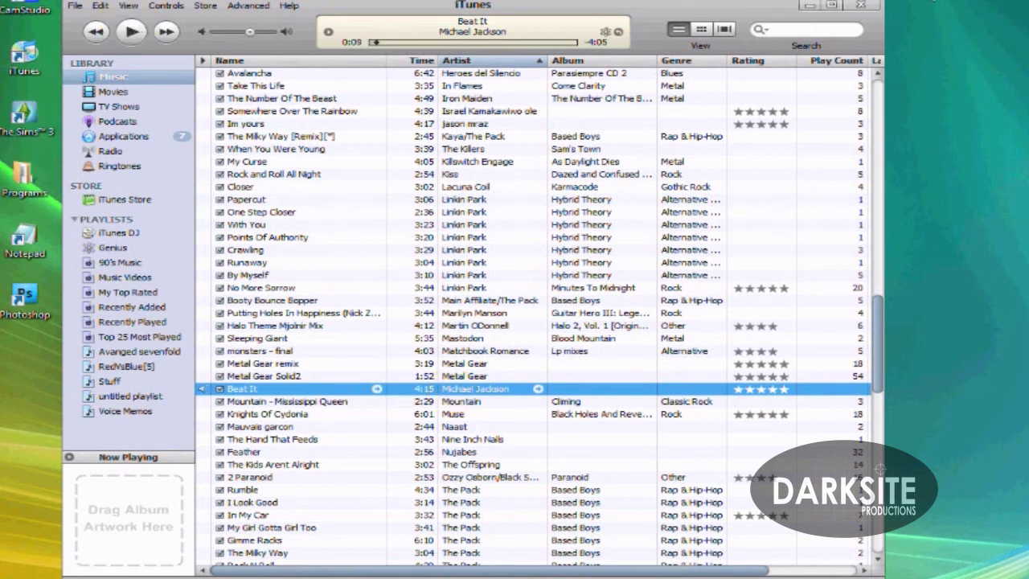
{"action": "left_click", "coordinate": [866, 8]}
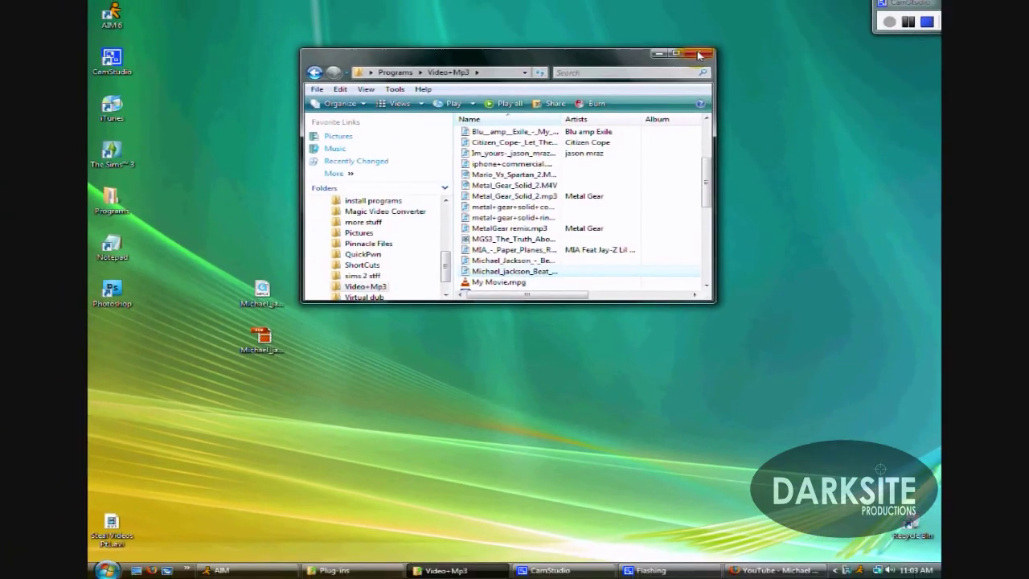
Close the Video+Mp3 window and send both Michael Jackson desktop files to the Recycle Bin.
{"action": "left_click", "coordinate": [698, 54]}
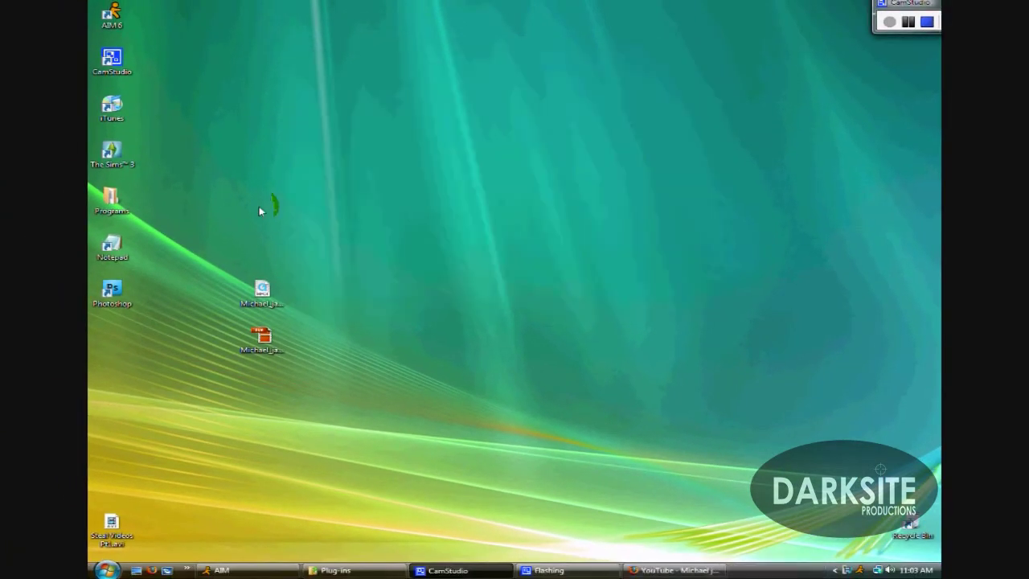
{"action": "left_click_drag", "start_coordinate": [499, 455], "coordinate": [282, 297]}
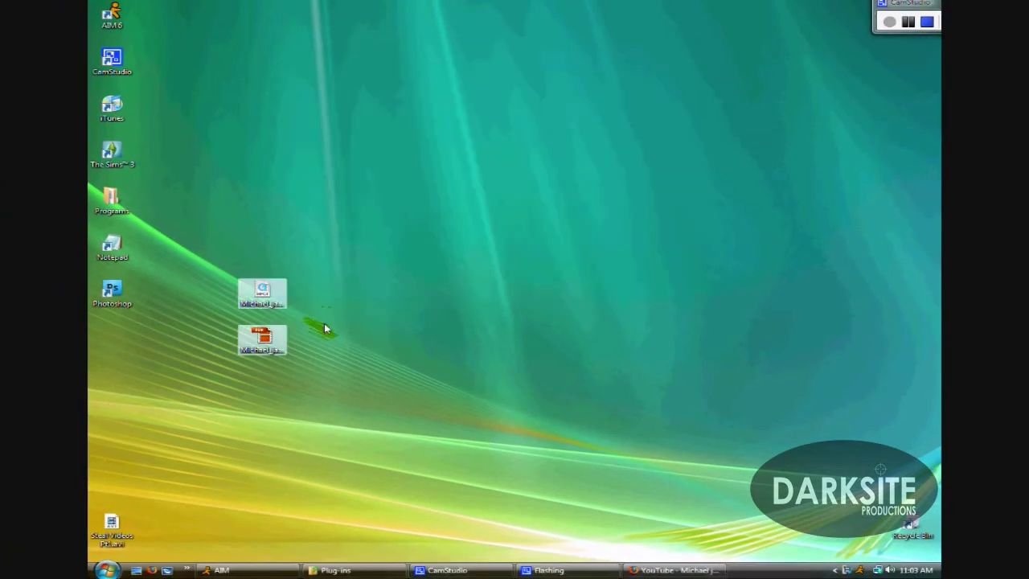
{"action": "right_click", "coordinate": [277, 301]}
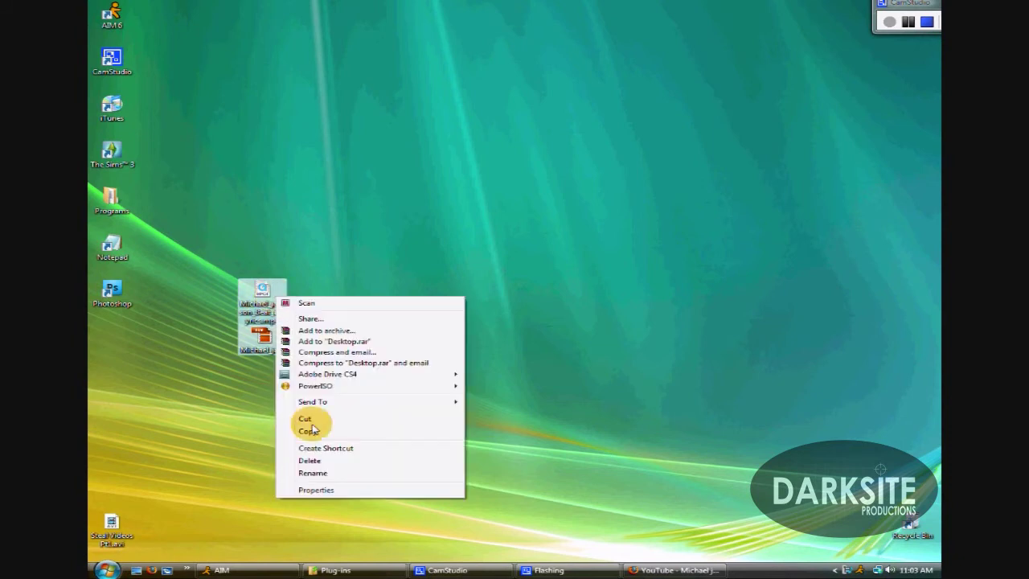
{"action": "left_click", "coordinate": [360, 460]}
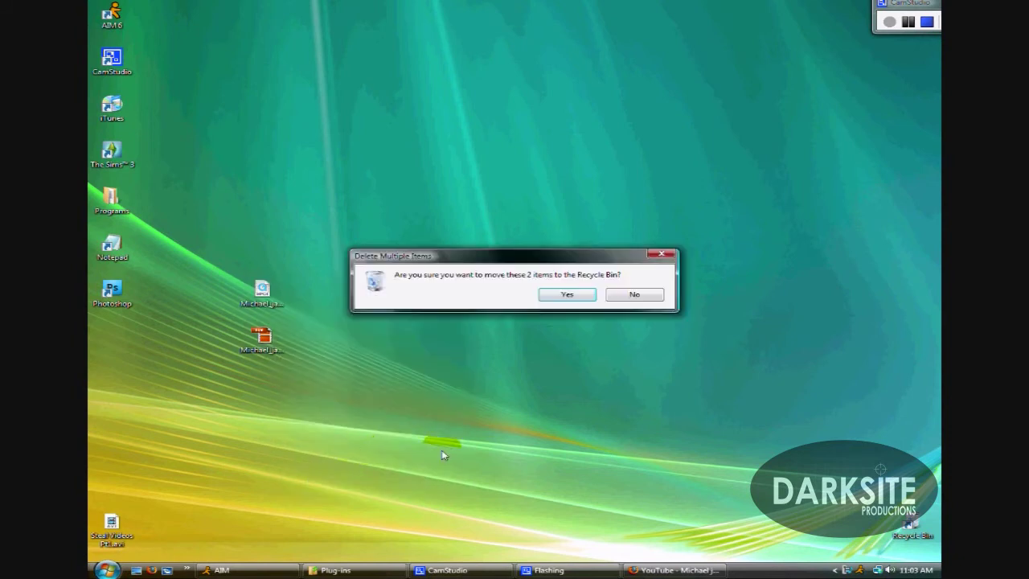
{"action": "left_click", "coordinate": [573, 296]}
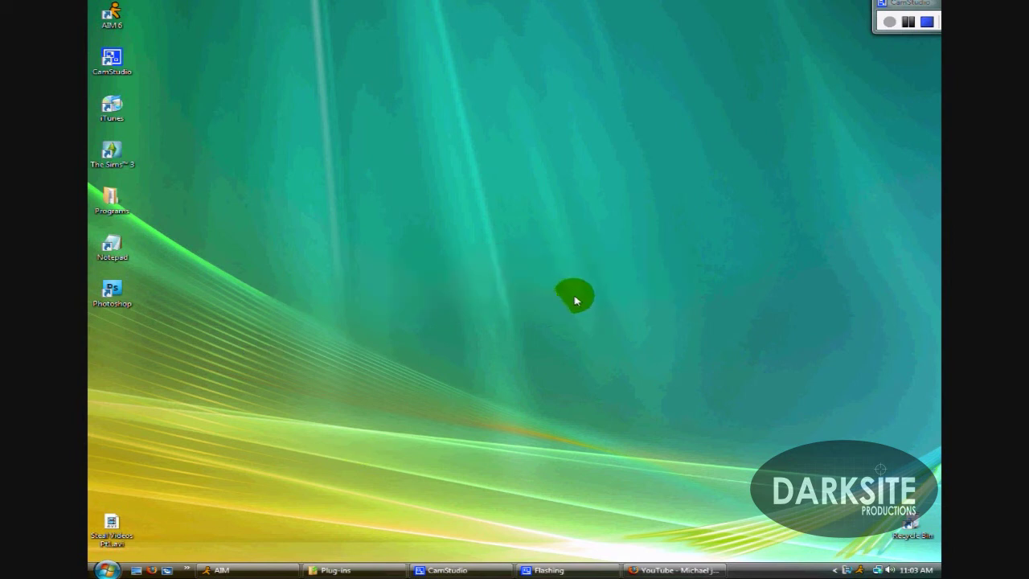